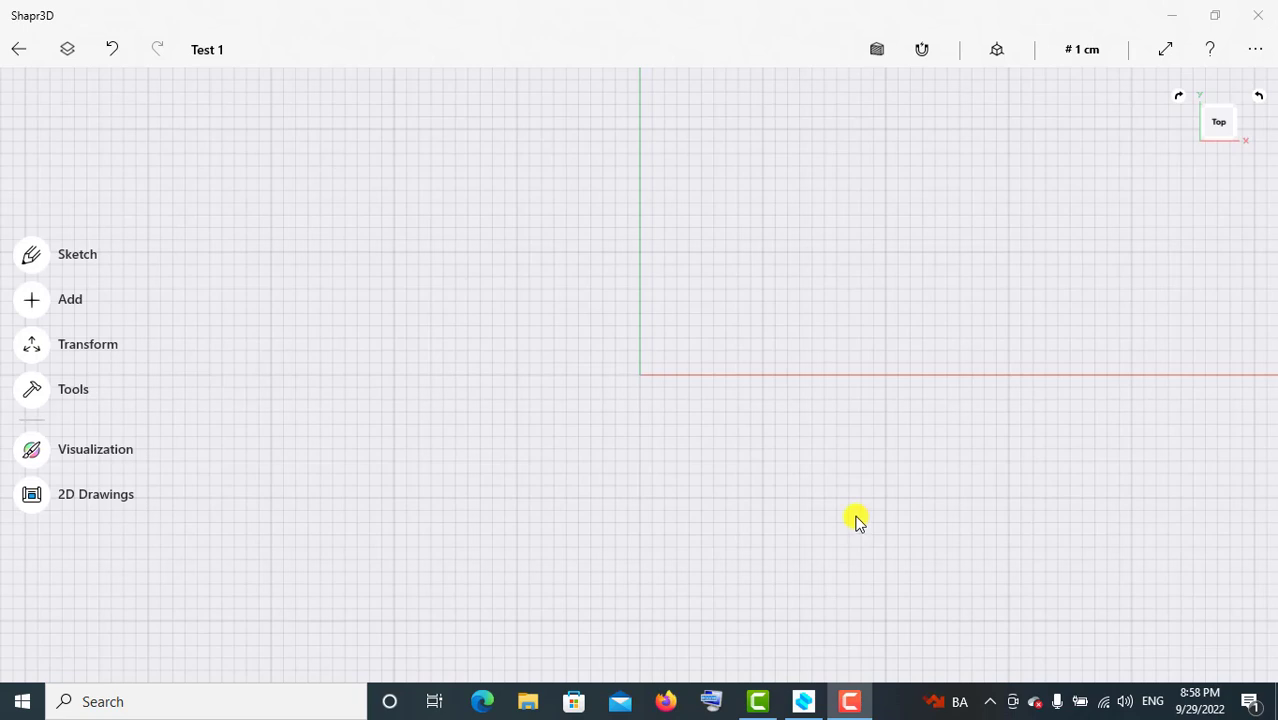
Switch to the default 3D view and orient the workspace to the Right view, facing the YZ plane.
click(997, 49)
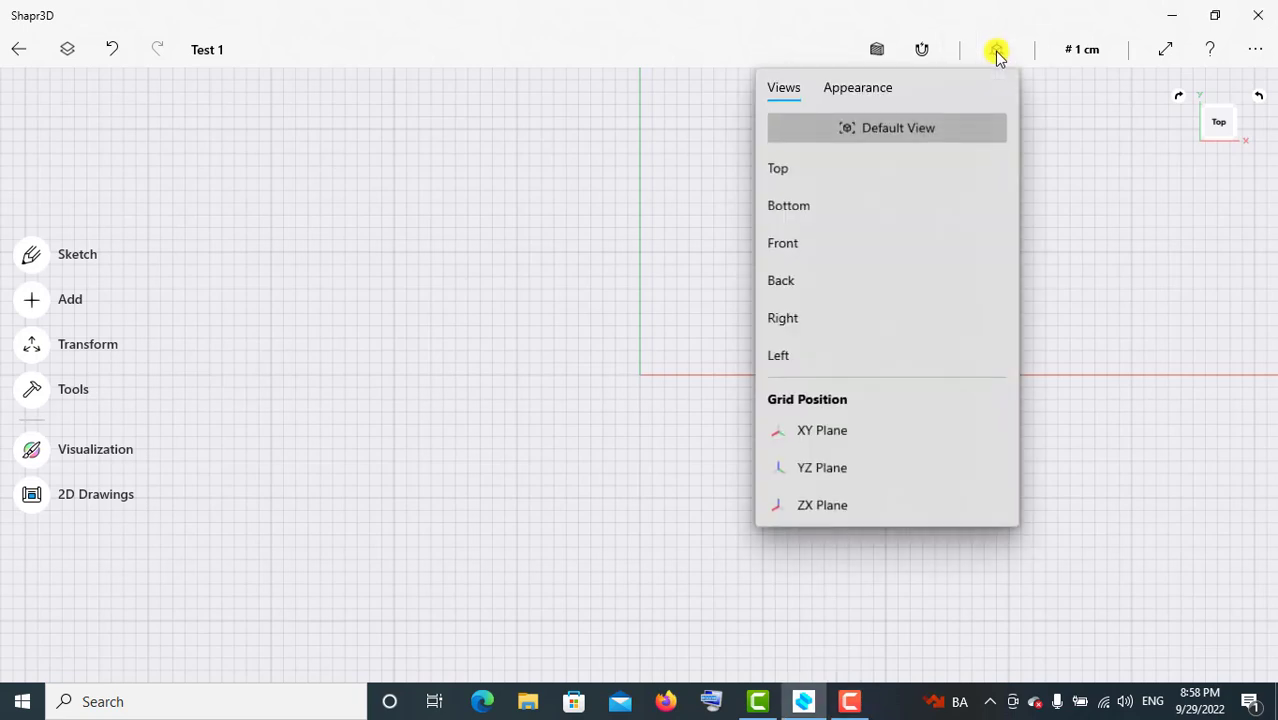
click(890, 130)
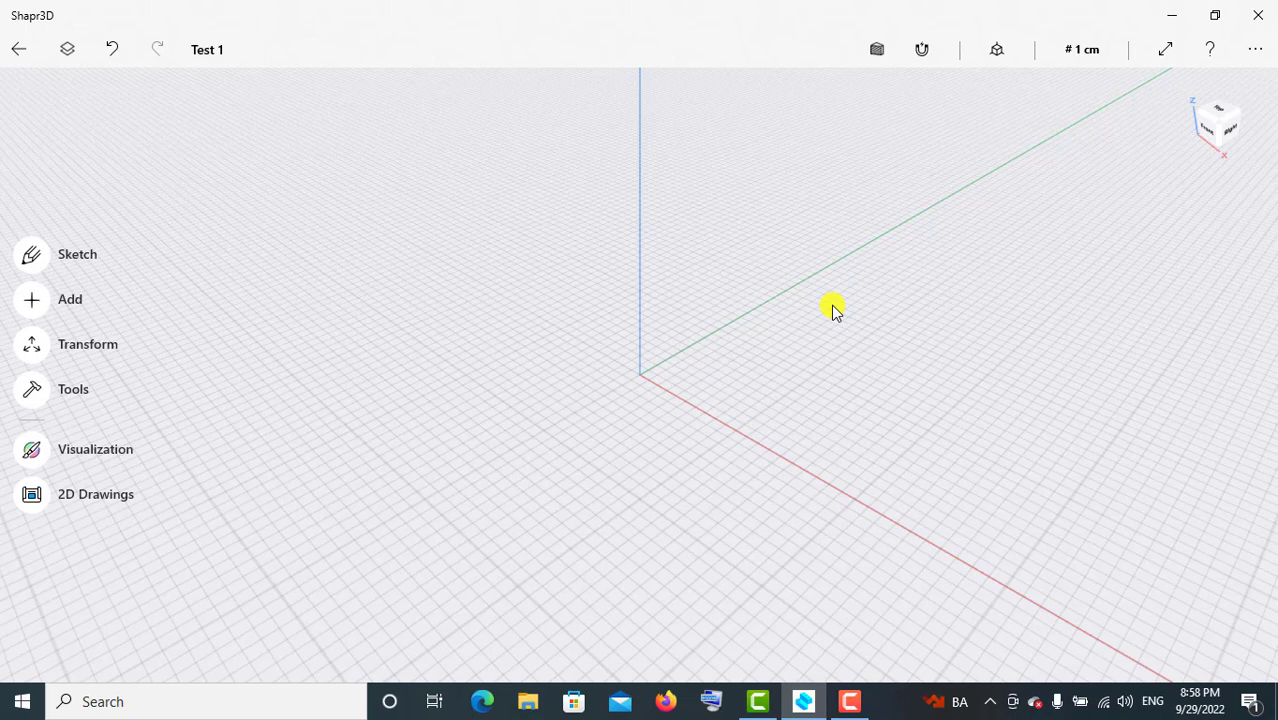
click(1231, 137)
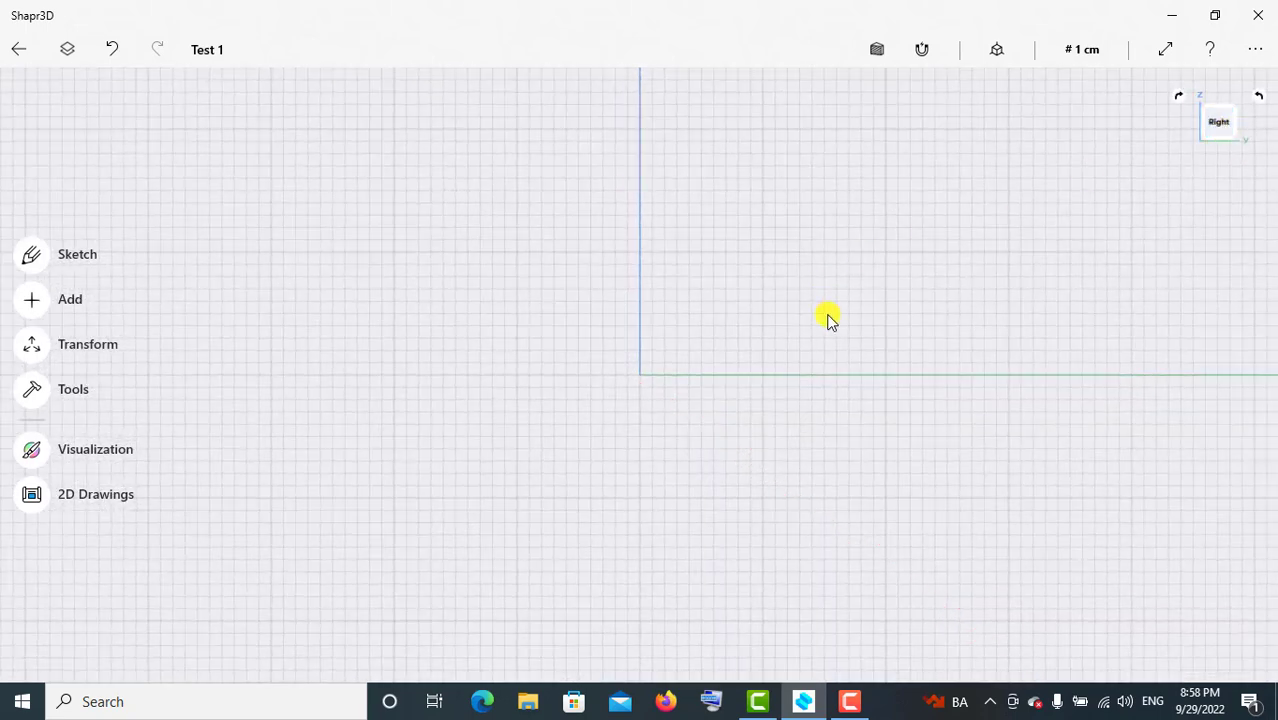
middle_drag(707, 345, 648, 297)
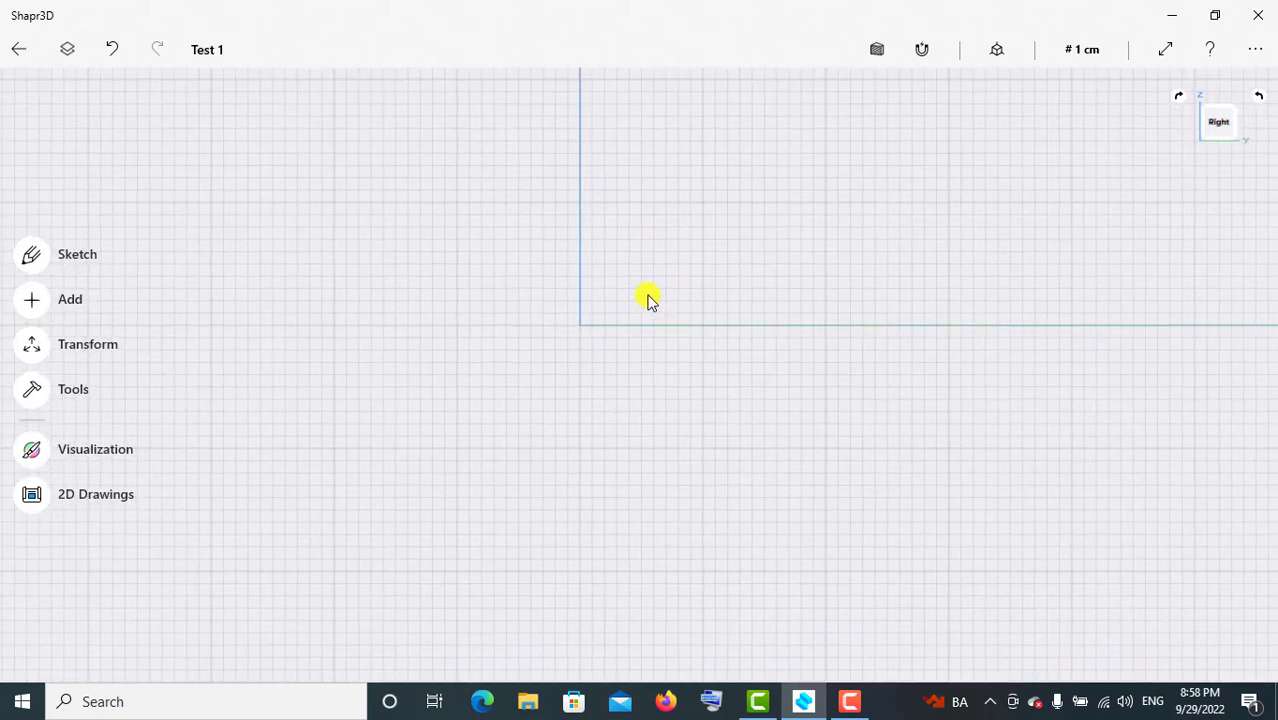
Start a sketch on the YZ plane with the Spline tool set to the Control type.
click(31, 258)
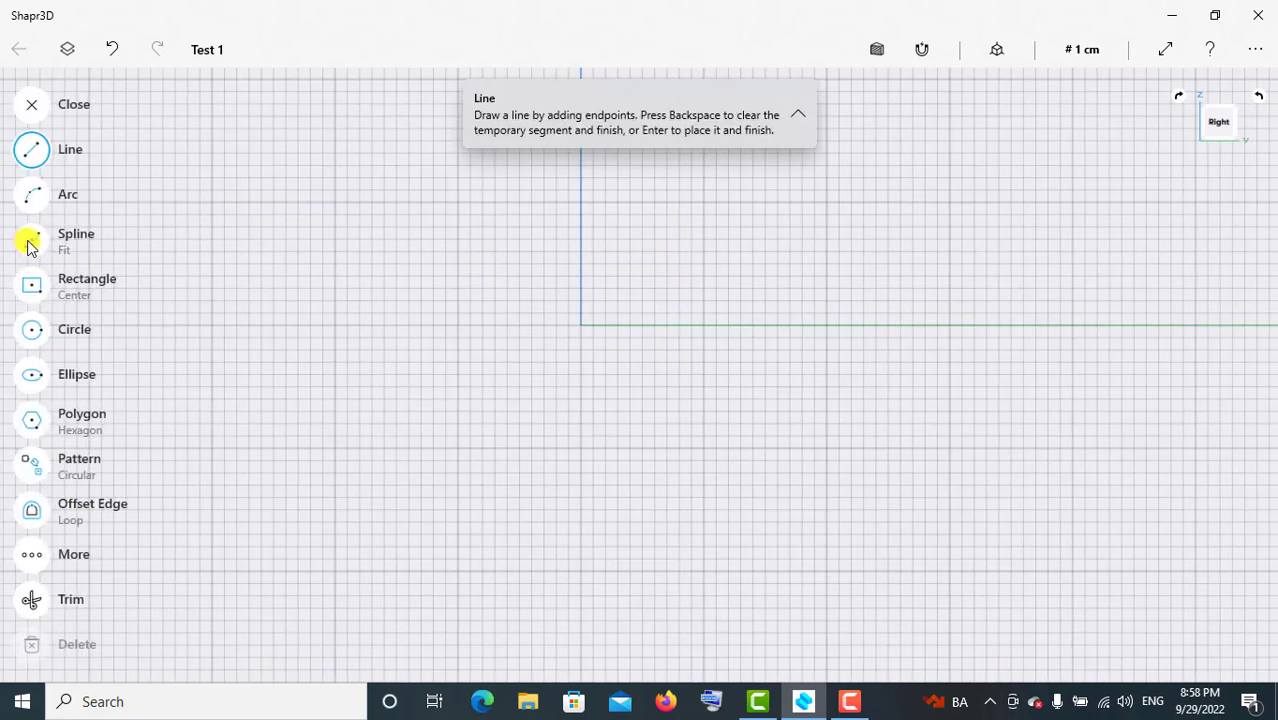
click(32, 243)
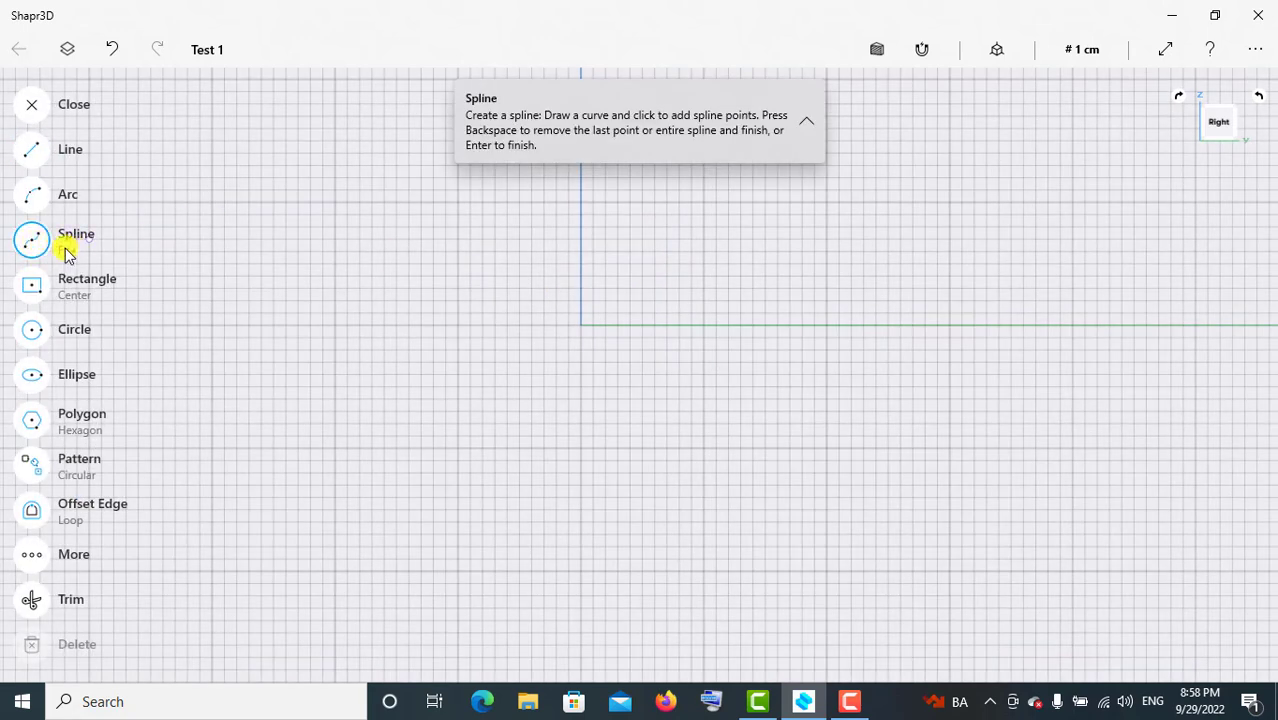
click(64, 254)
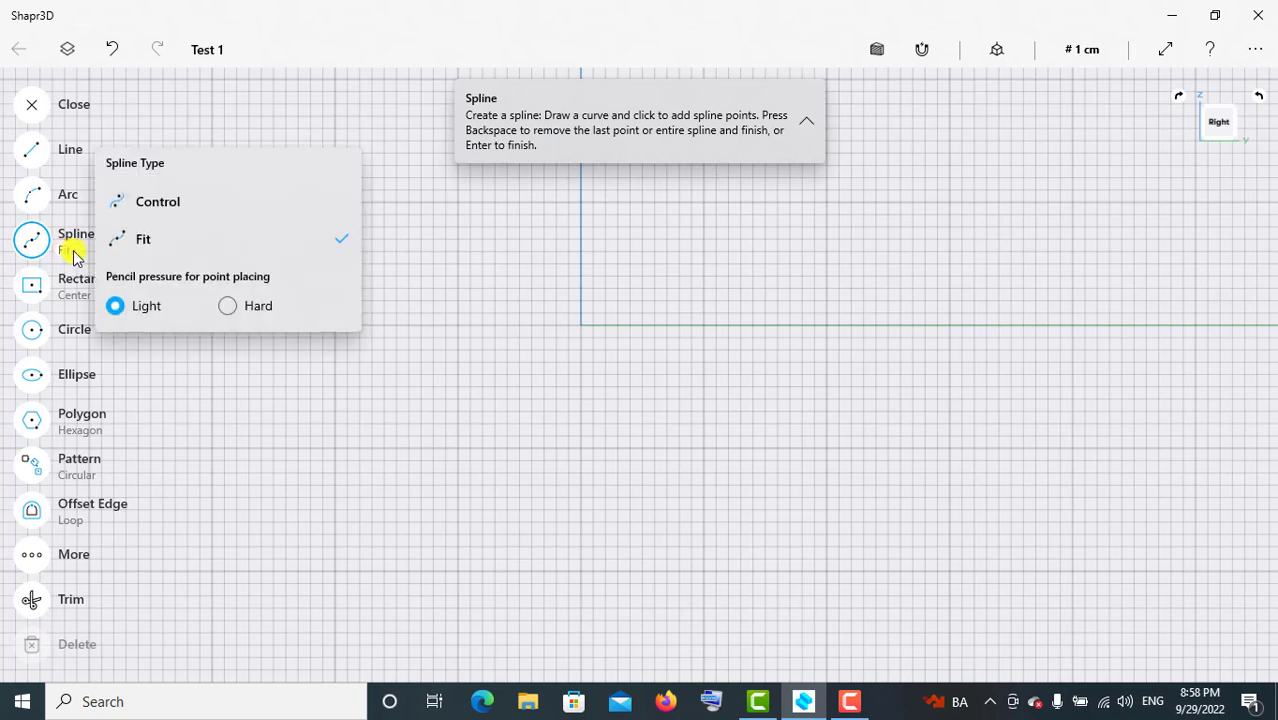
click(240, 212)
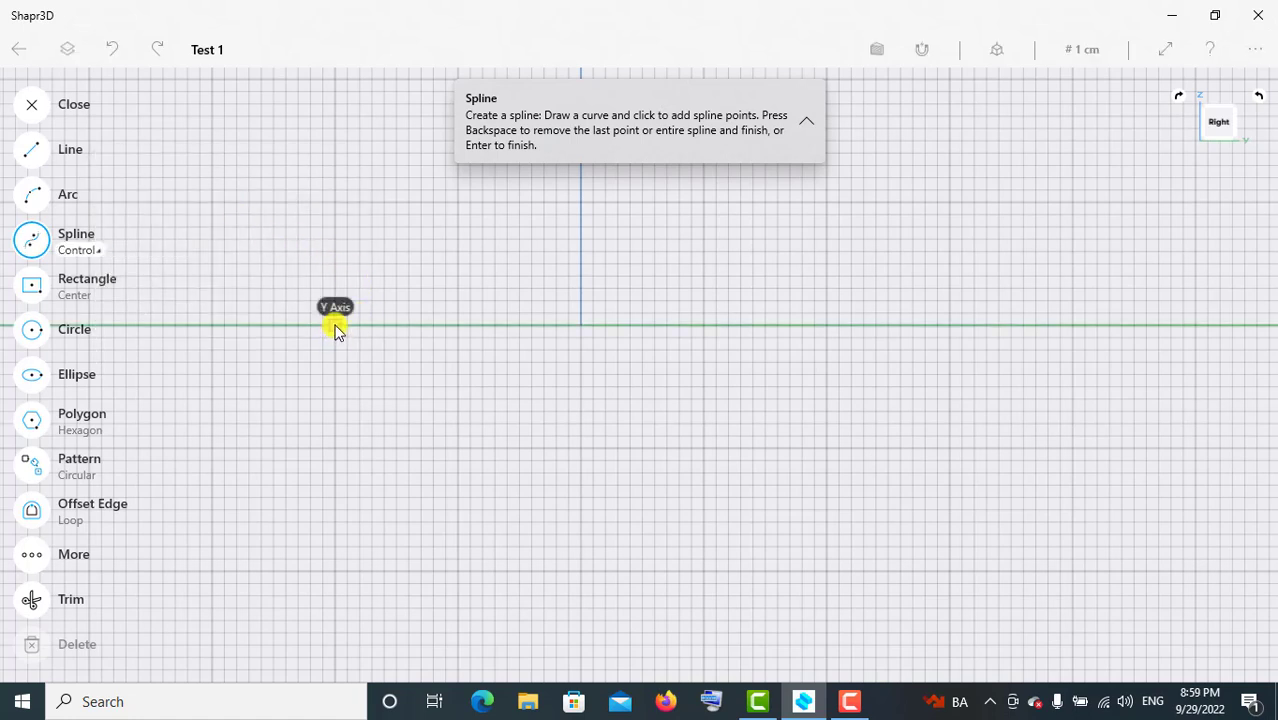
Draw an open C-shaped control spline with five control points, starting on the Y axis left of the origin.
click(335, 325)
click(642, 190)
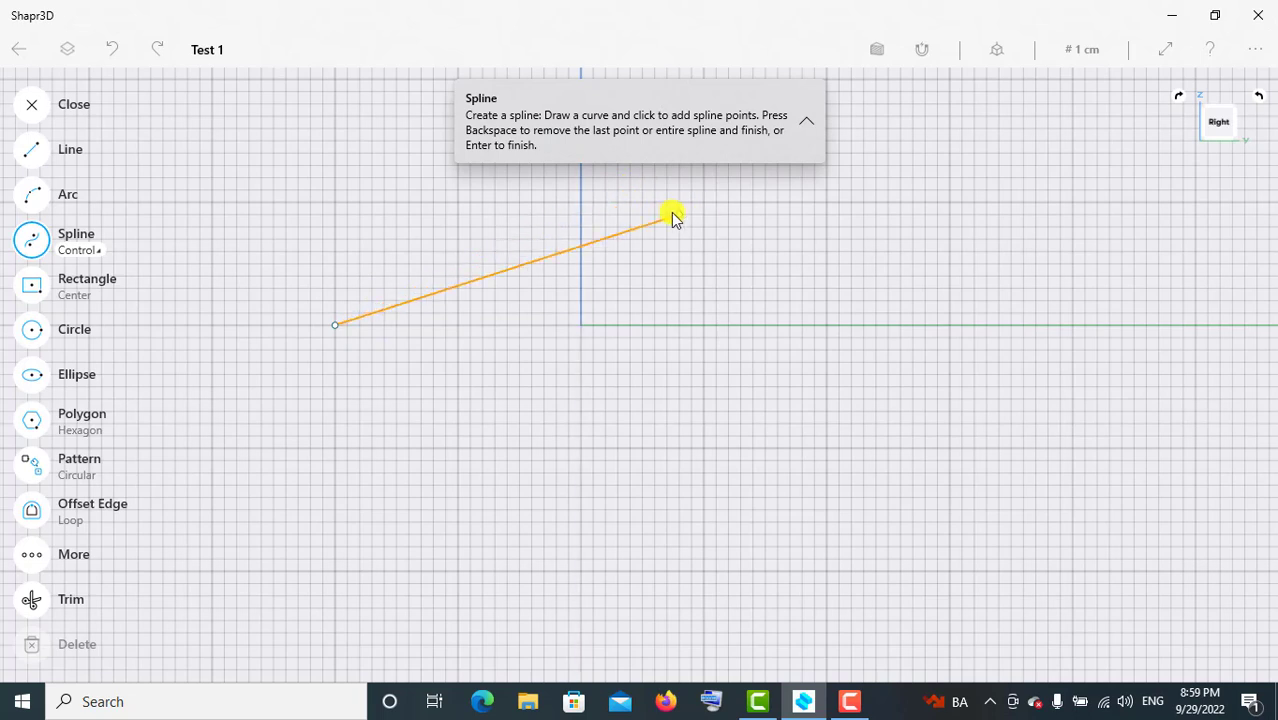
click(765, 202)
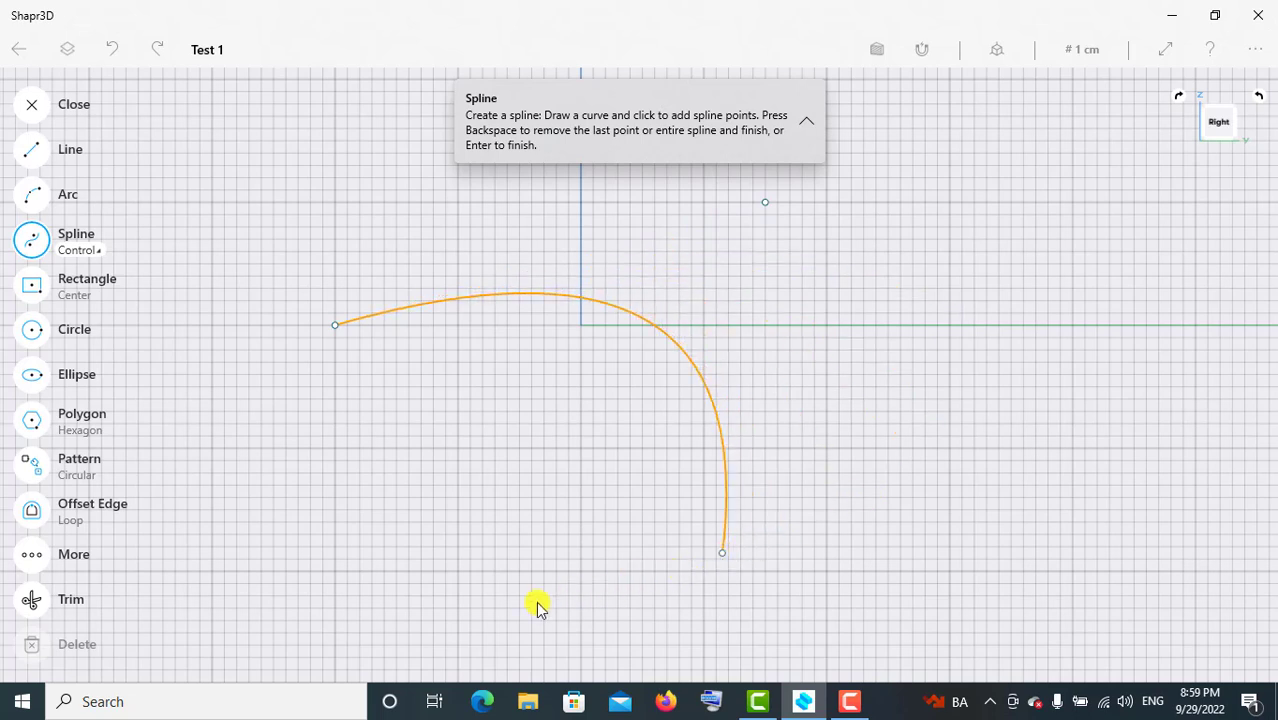
click(409, 584)
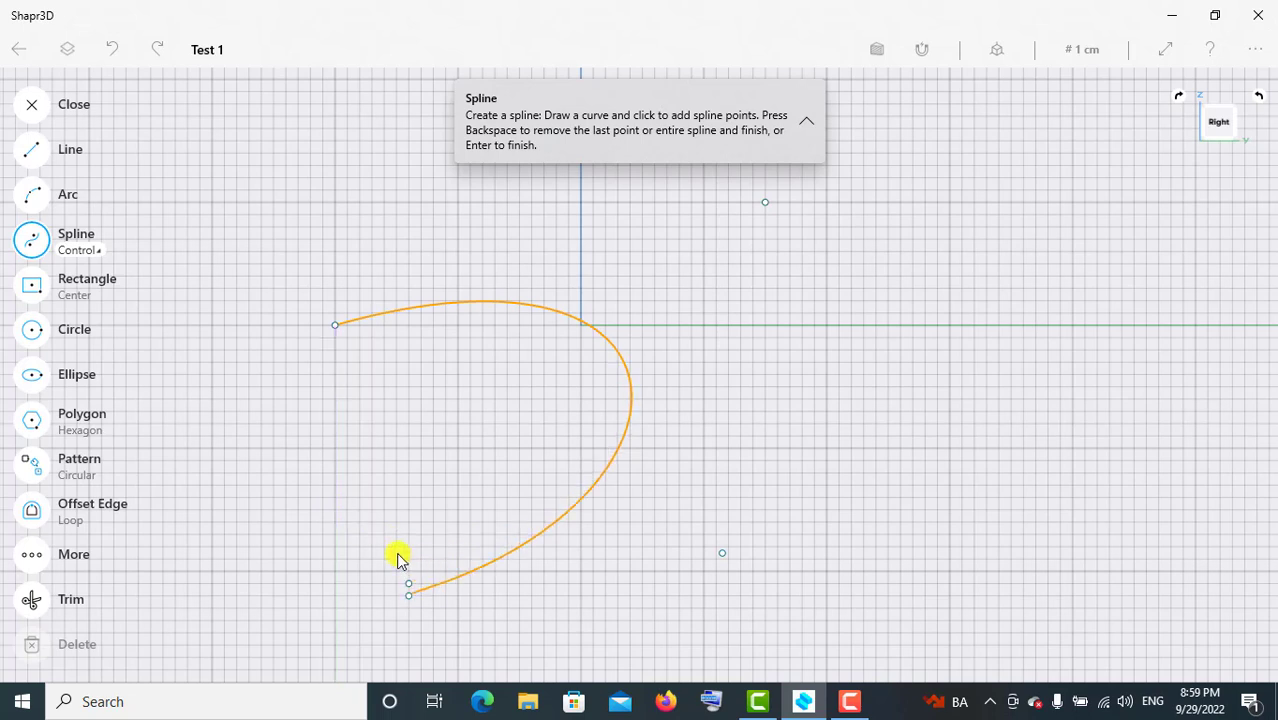
click(408, 583)
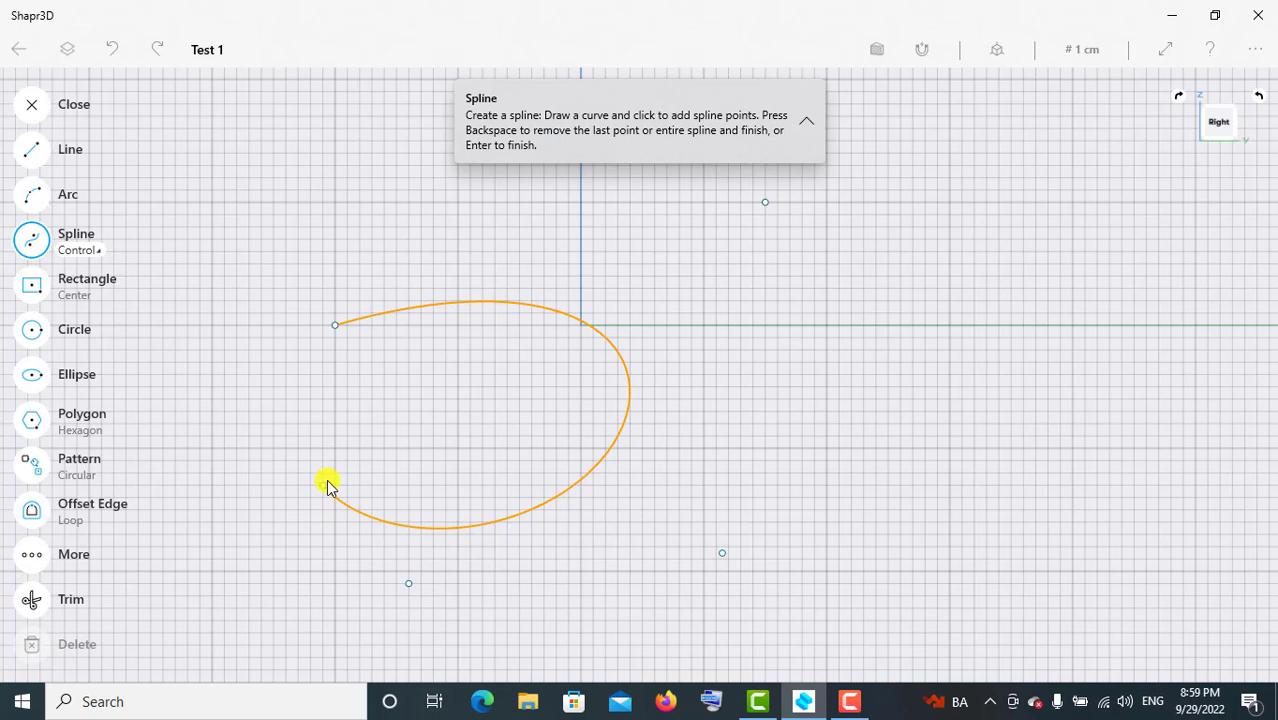
key(Return)
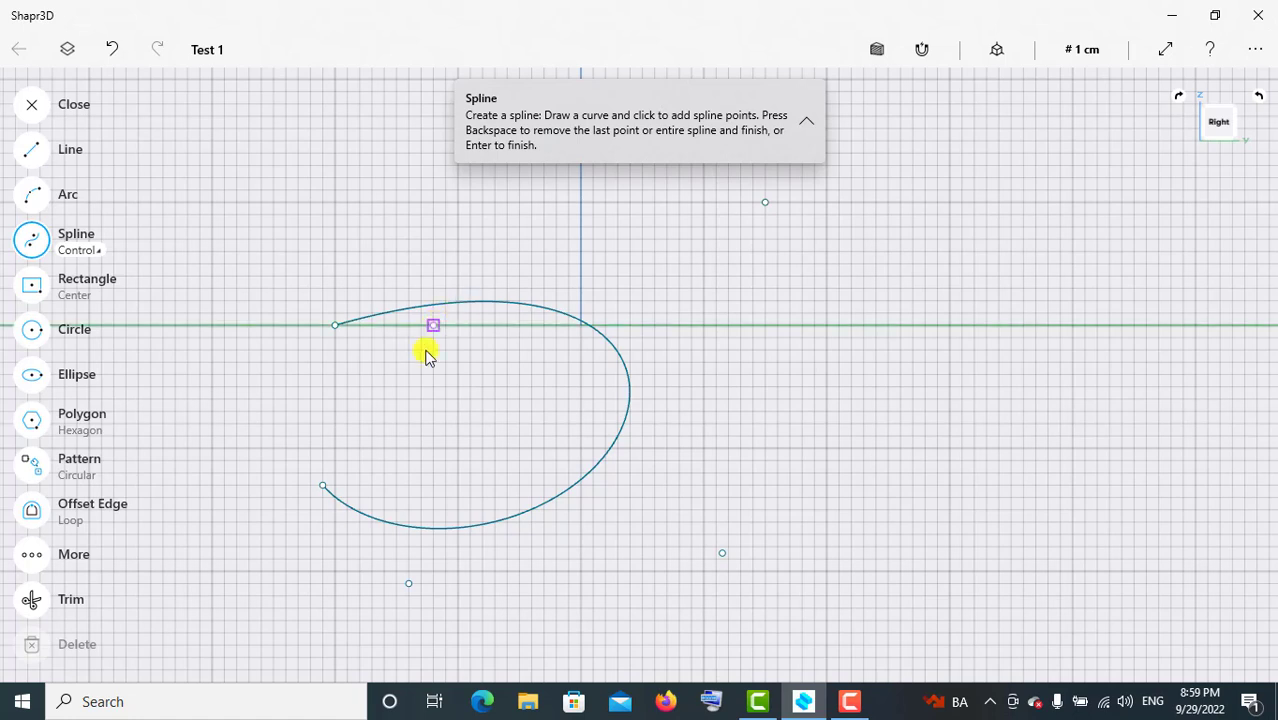
Draw a smaller open control spline with four control points above the first spline.
click(310, 288)
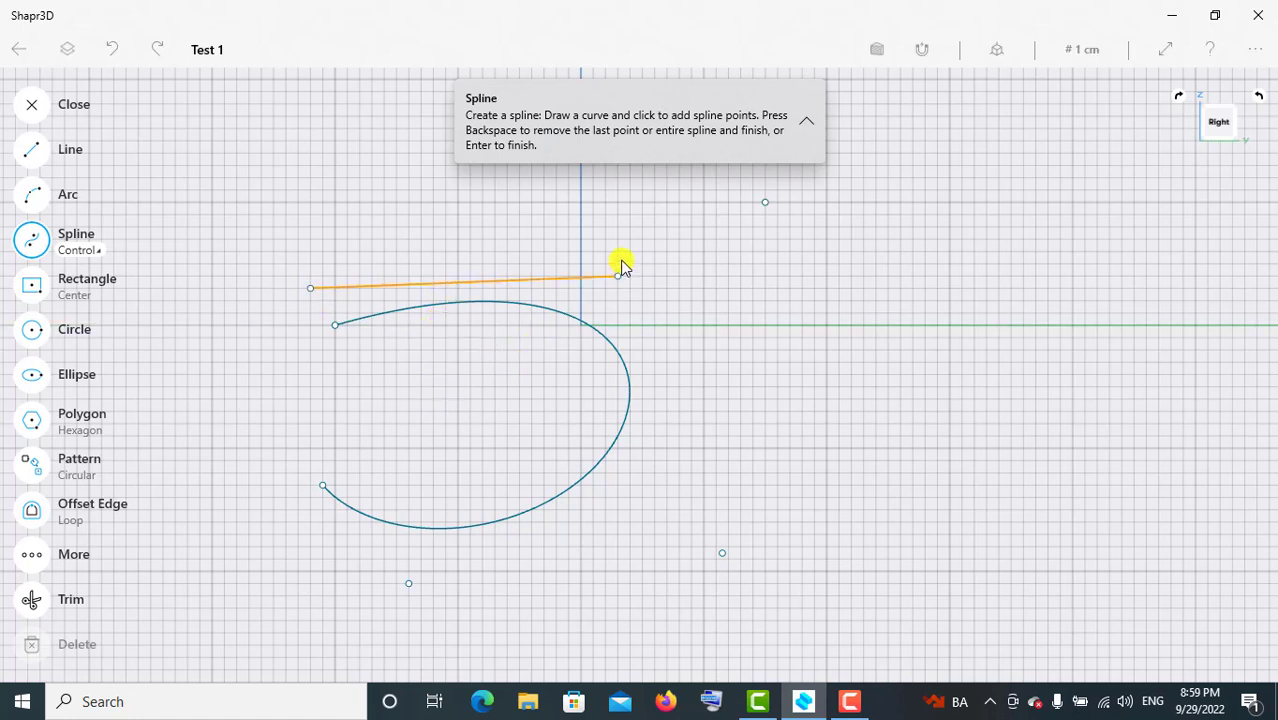
click(617, 263)
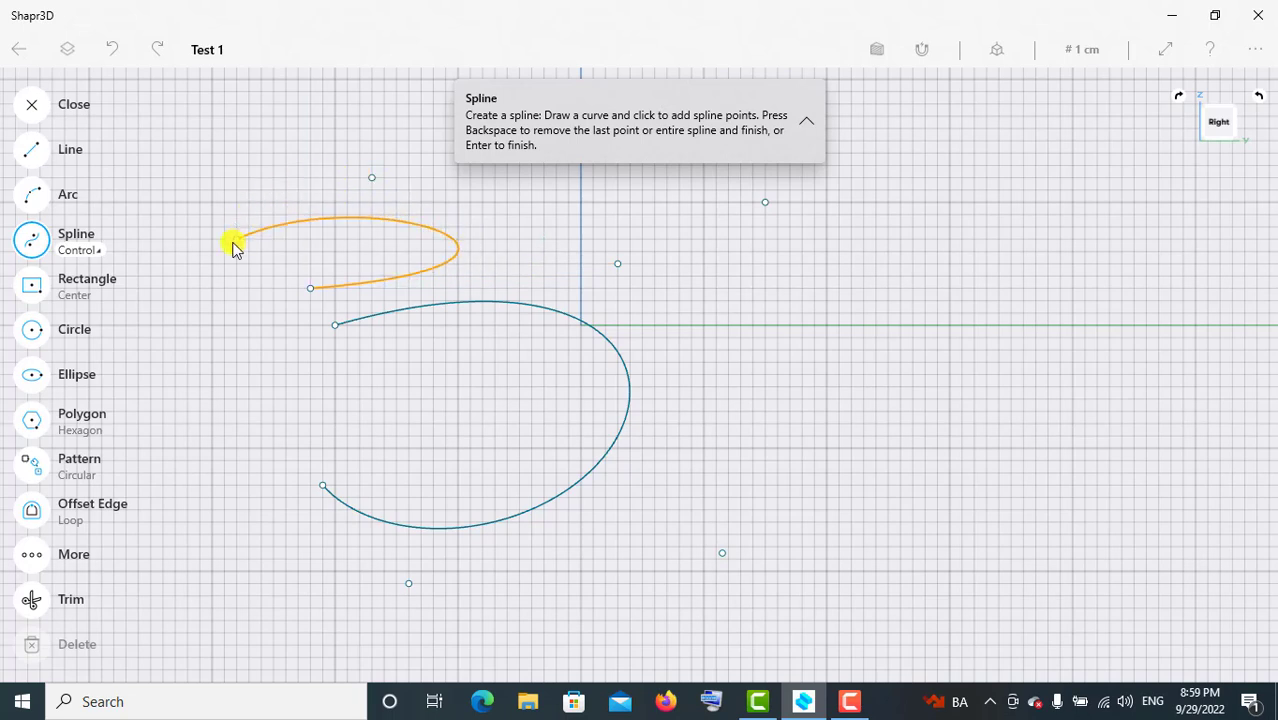
key(Return)
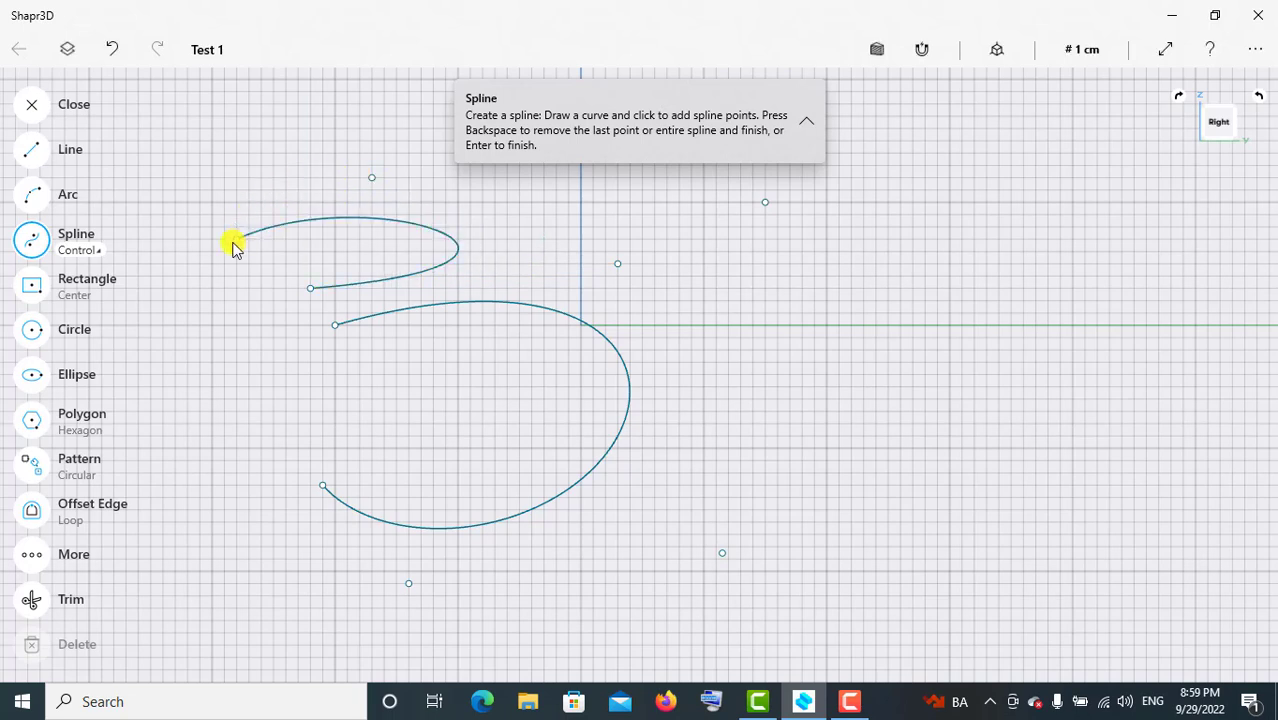
Reshape the smaller upper spline by moving its rightmost control point up and inward.
click(33, 243)
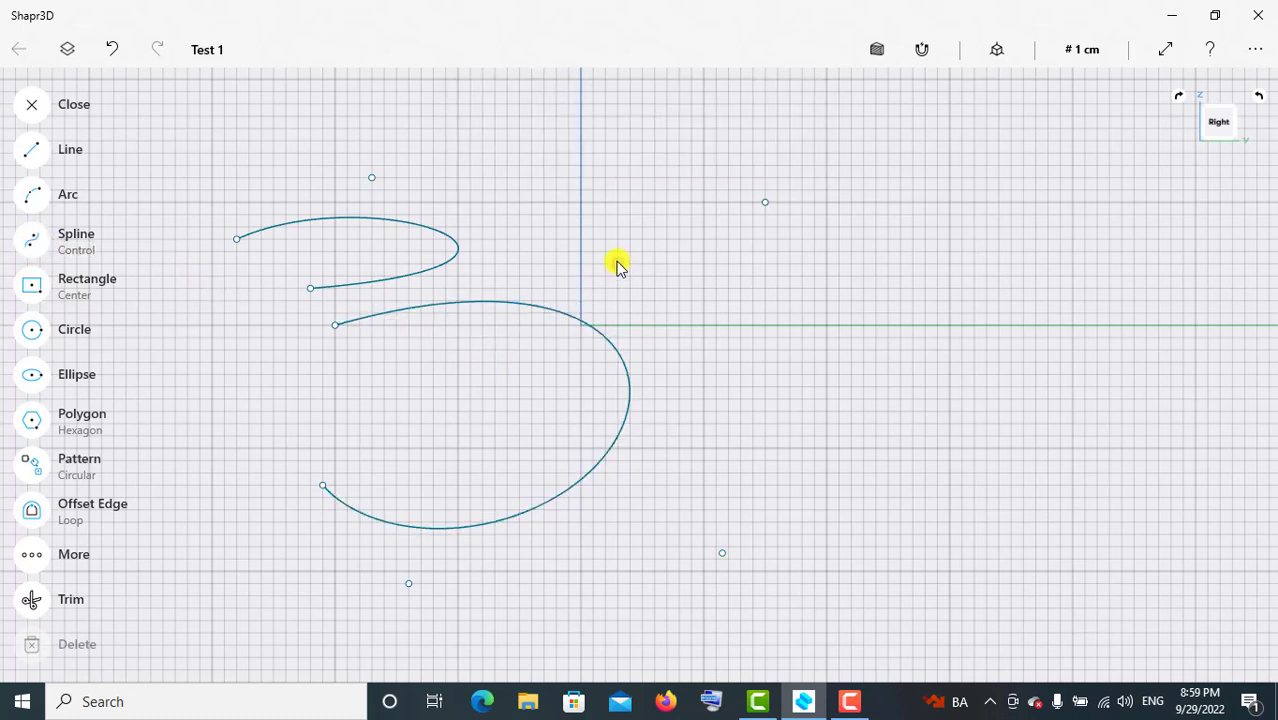
click(617, 266)
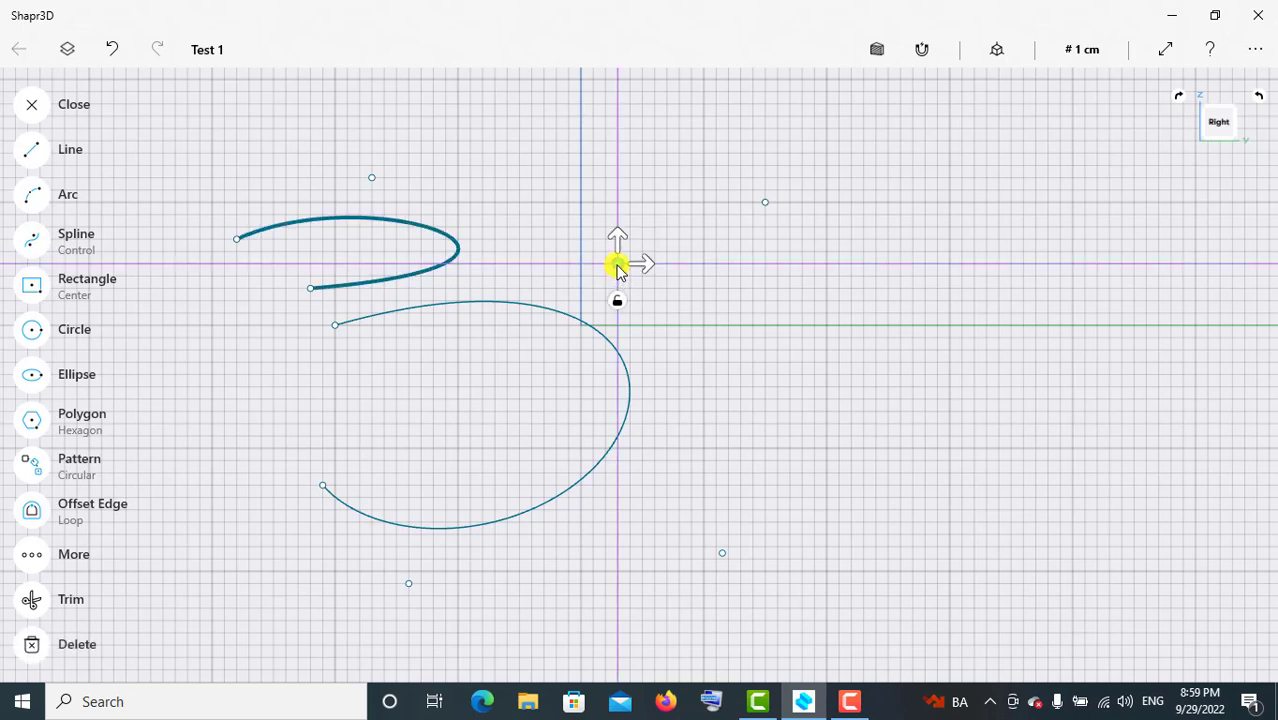
drag(617, 266, 753, 290)
drag(620, 258, 471, 205)
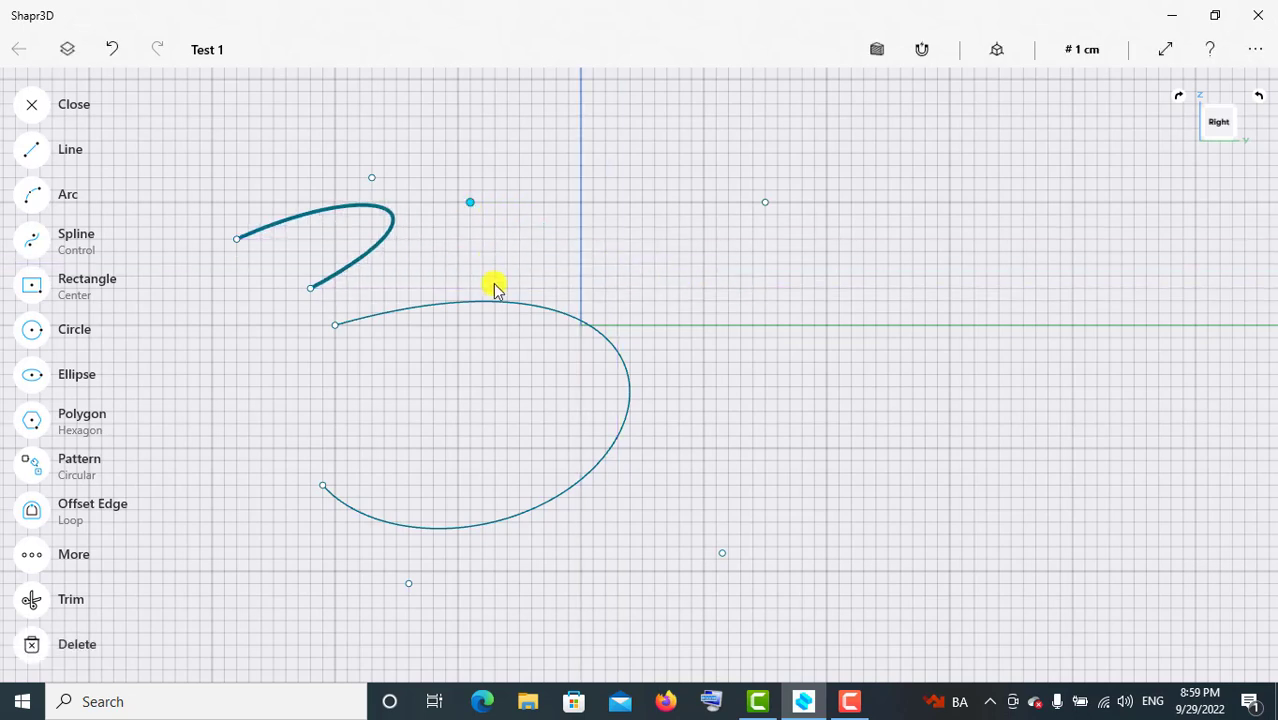
Reshape the larger spline by moving both endpoints outward to the left and raising its two lower control points.
click(335, 327)
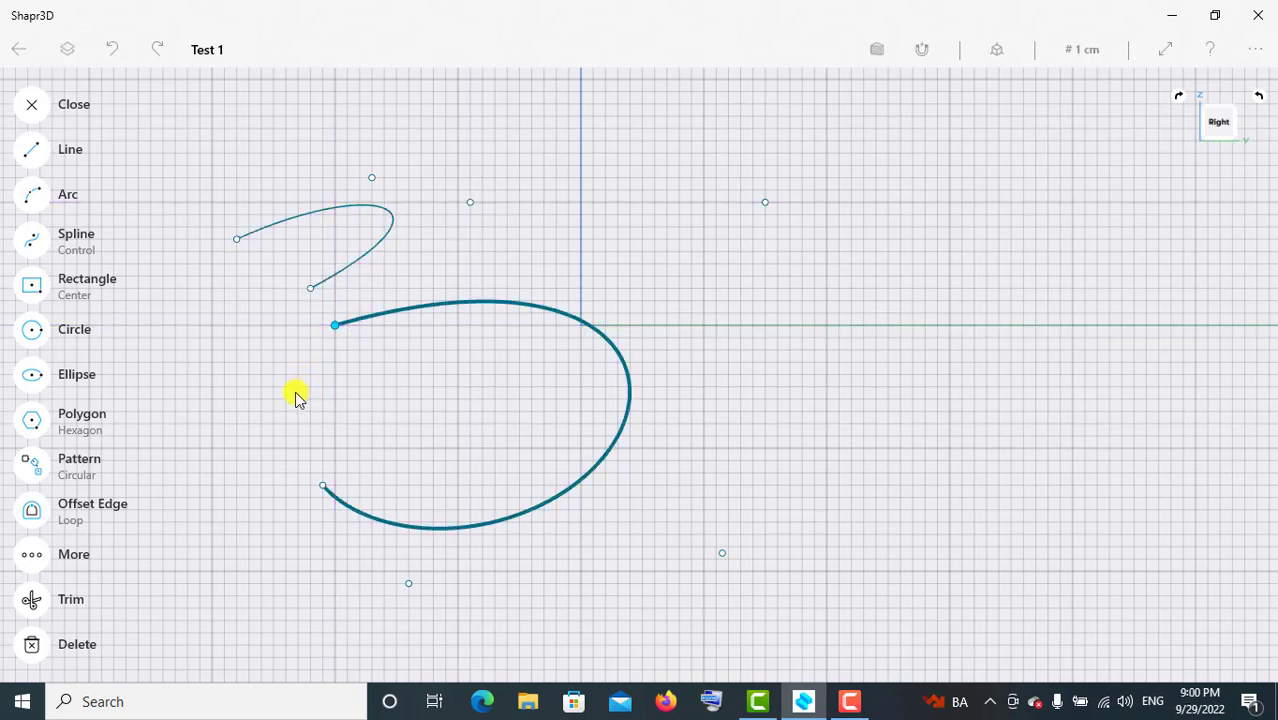
drag(335, 325, 286, 399)
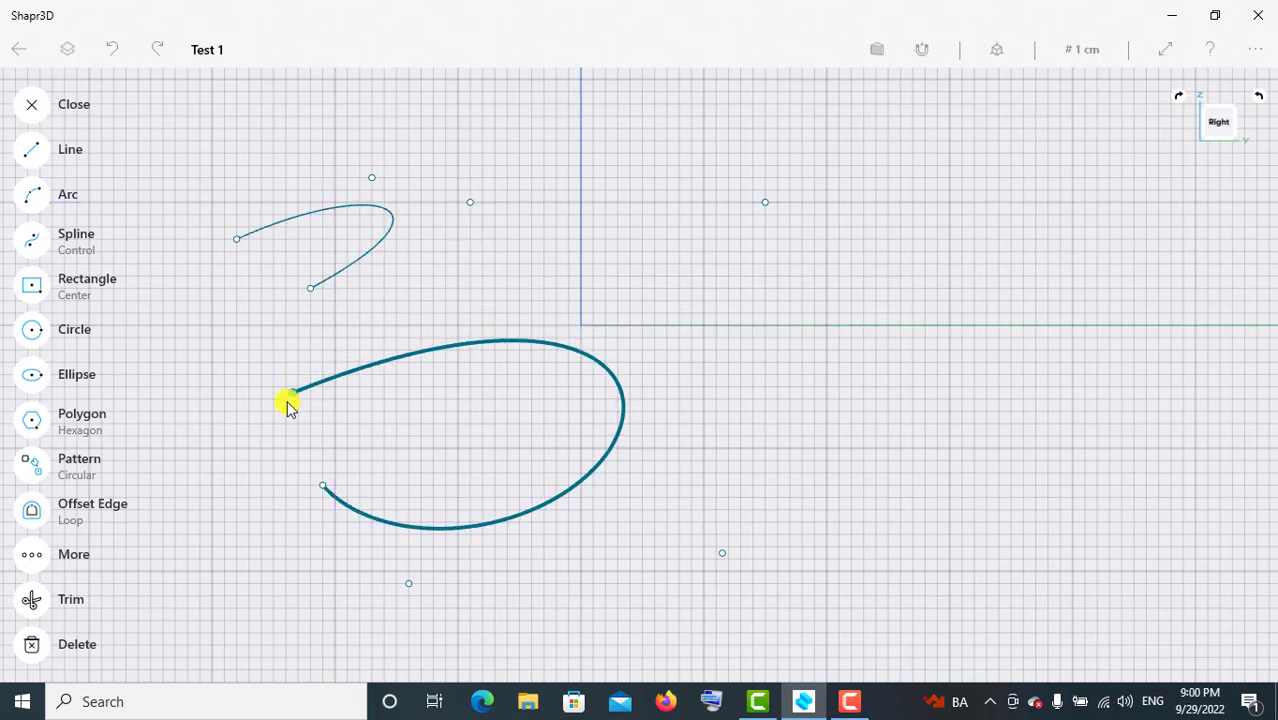
click(322, 492)
drag(322, 491, 294, 497)
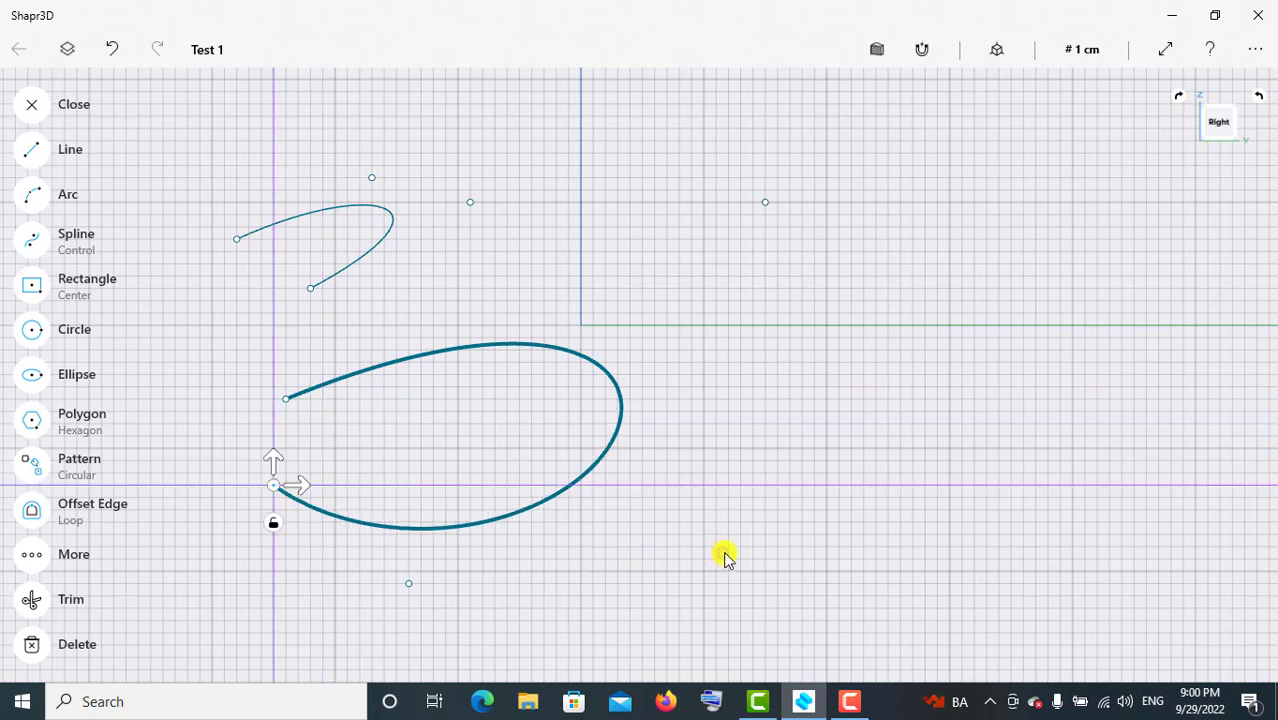
click(723, 555)
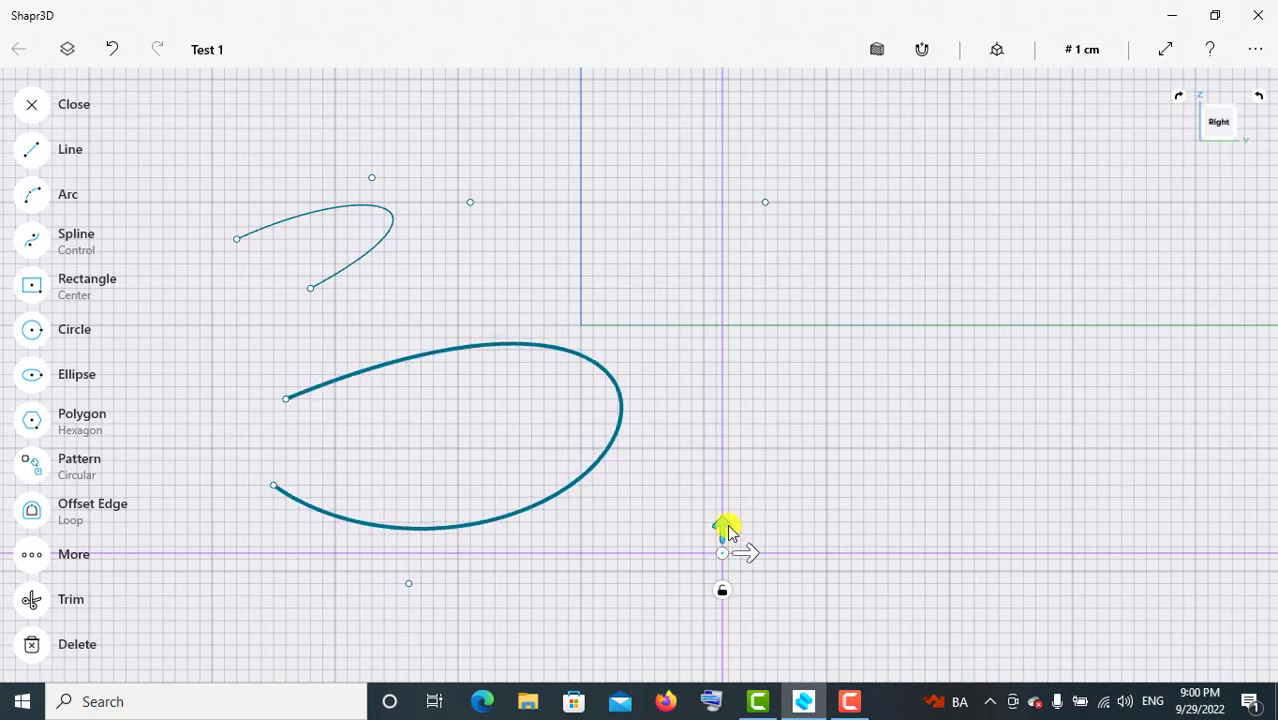
drag(724, 530, 442, 526)
click(408, 584)
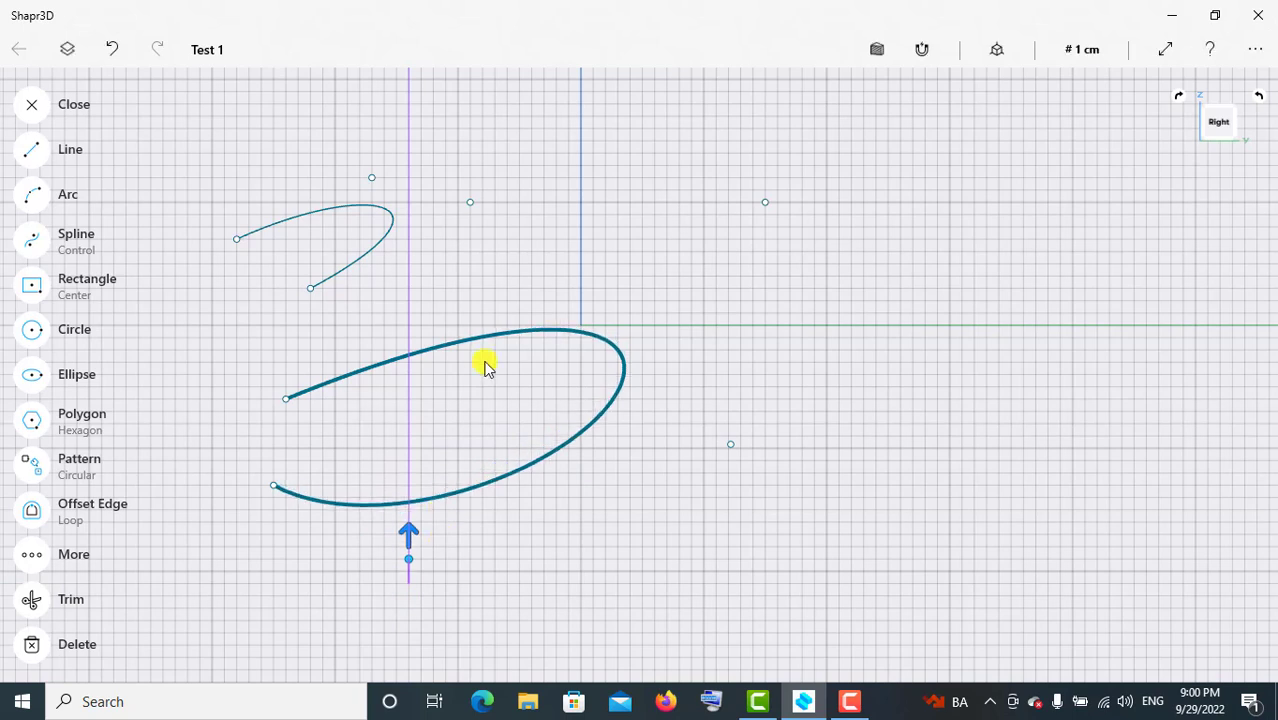
Delete the larger lower spline.
click(519, 287)
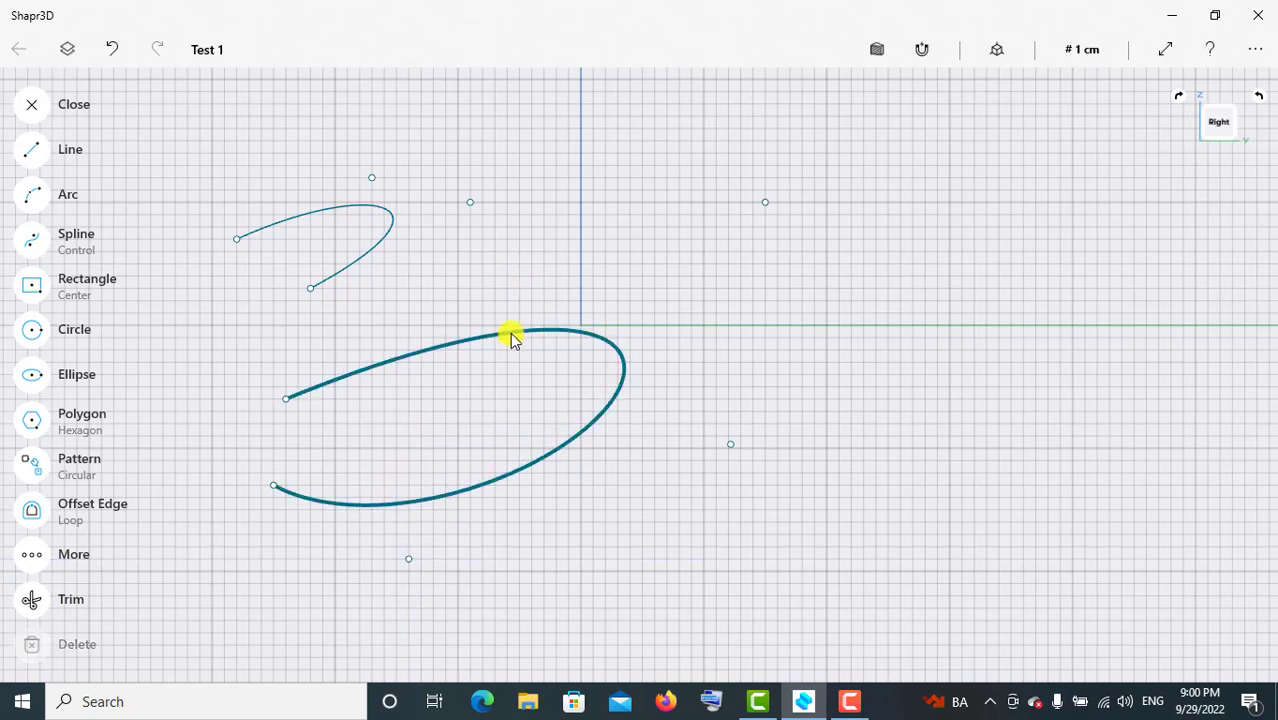
click(511, 337)
key(Delete)
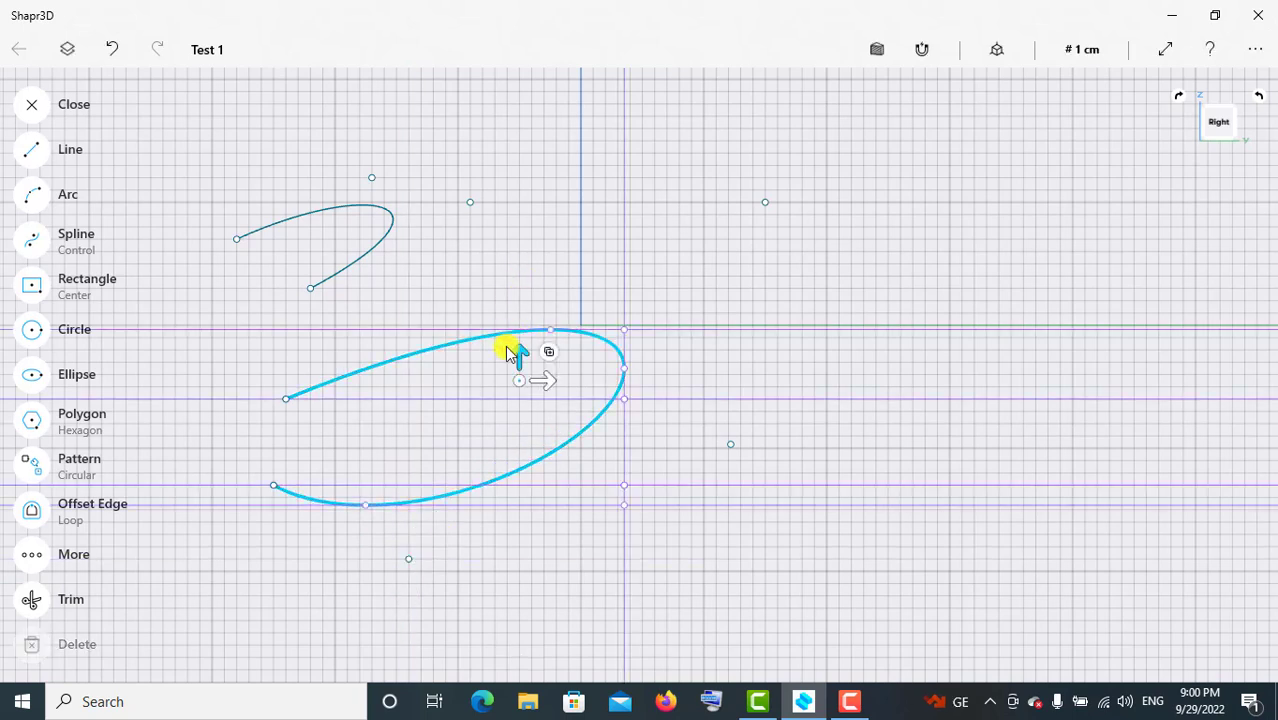
Reshape the remaining spline by moving its lower endpoint far right along Y and its left endpoint down and right below the Y axis.
click(309, 291)
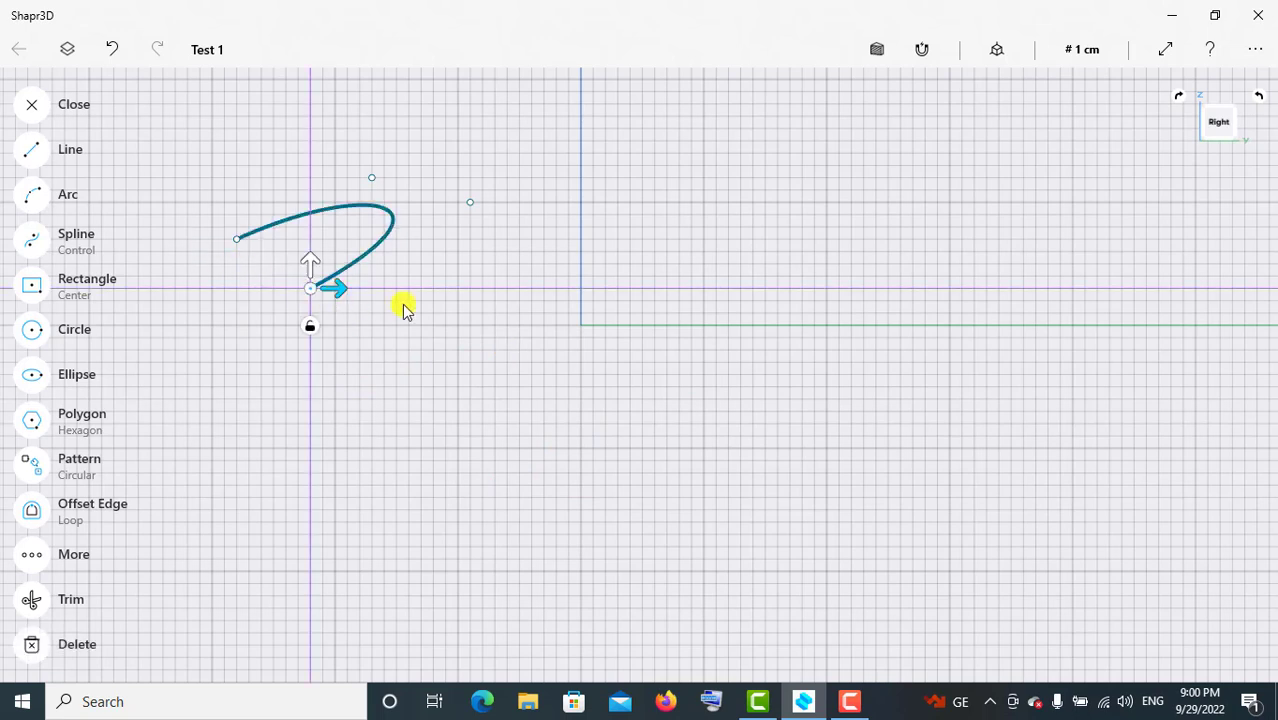
drag(335, 289, 941, 362)
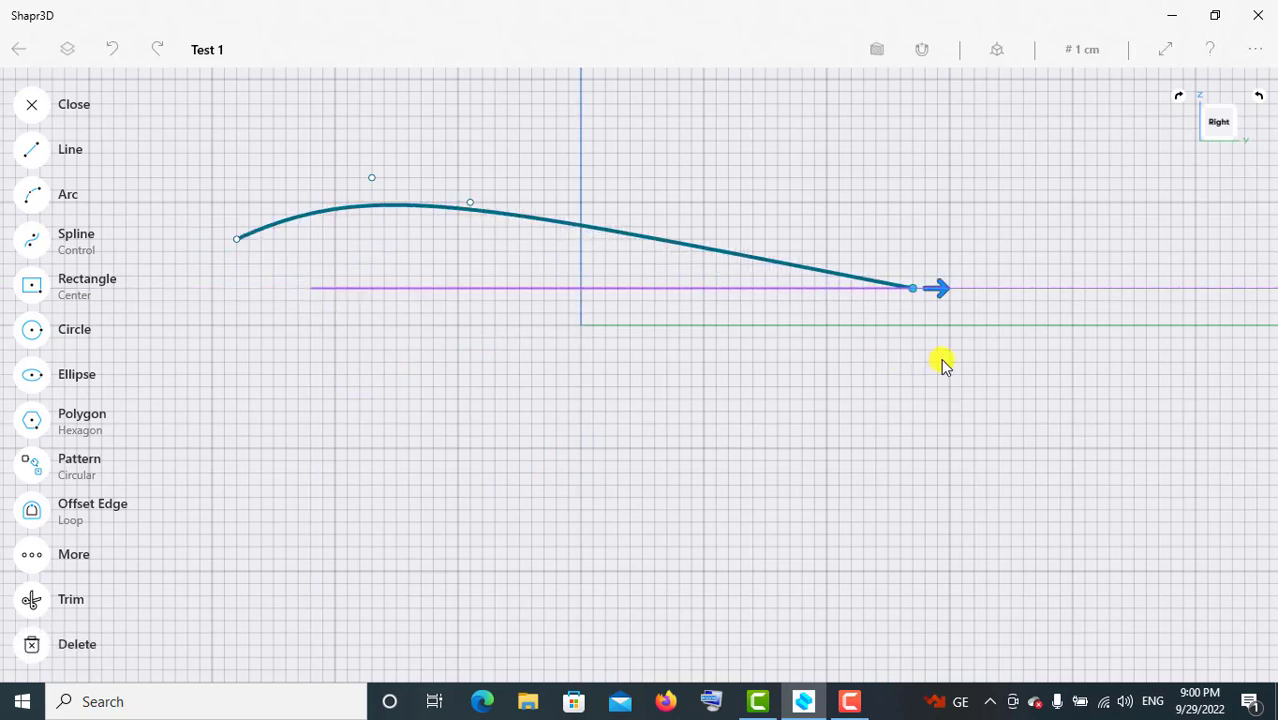
click(240, 241)
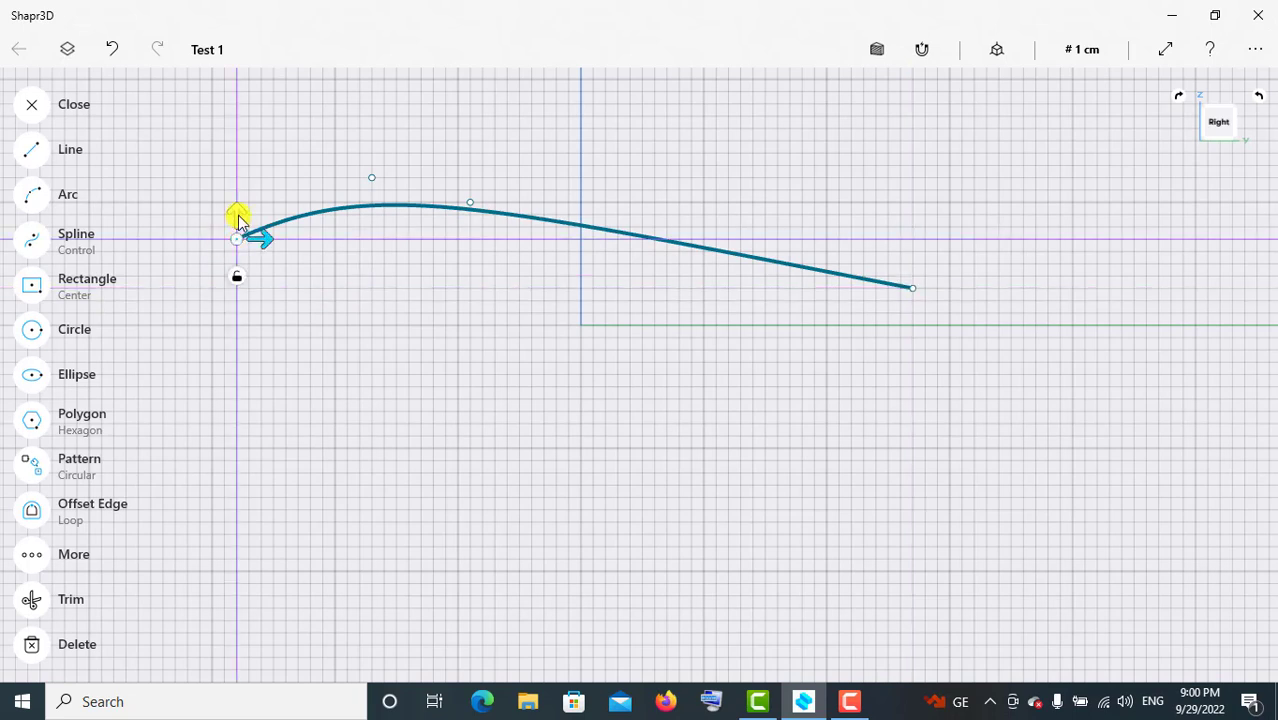
drag(268, 365, 341, 508)
drag(268, 473, 730, 438)
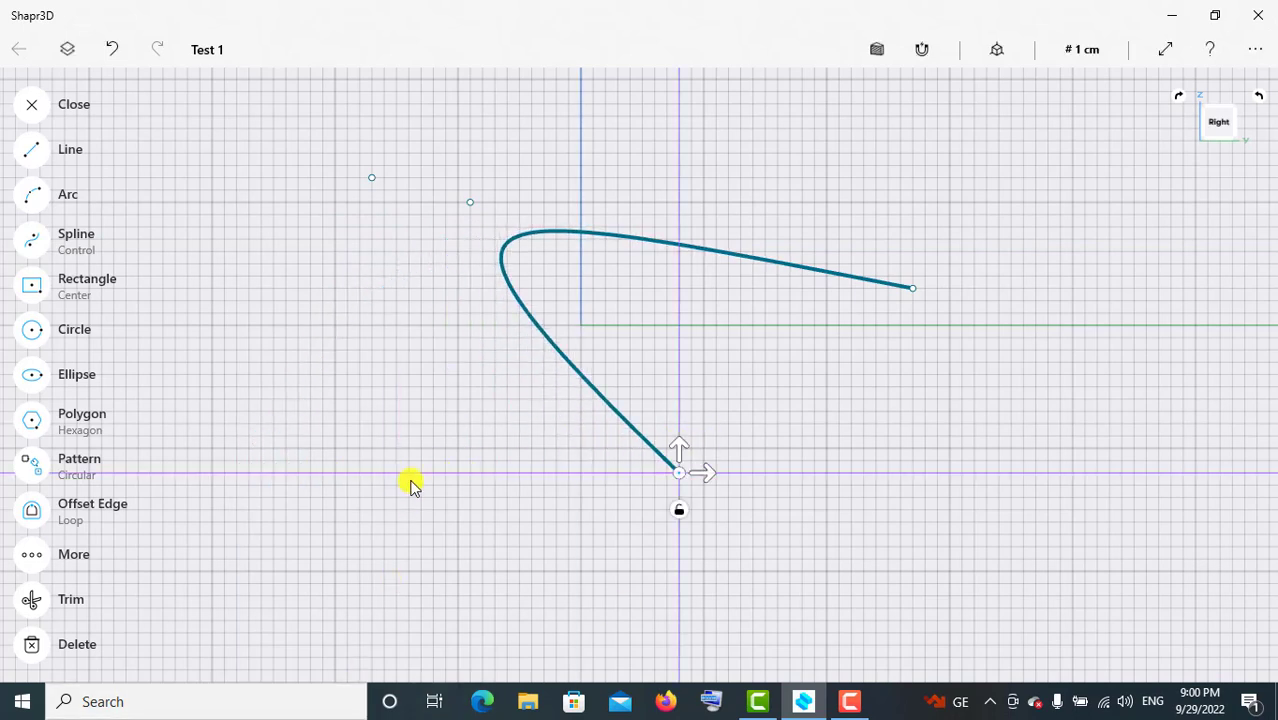
Delete the remaining control spline from the sketch.
click(30, 105)
click(552, 232)
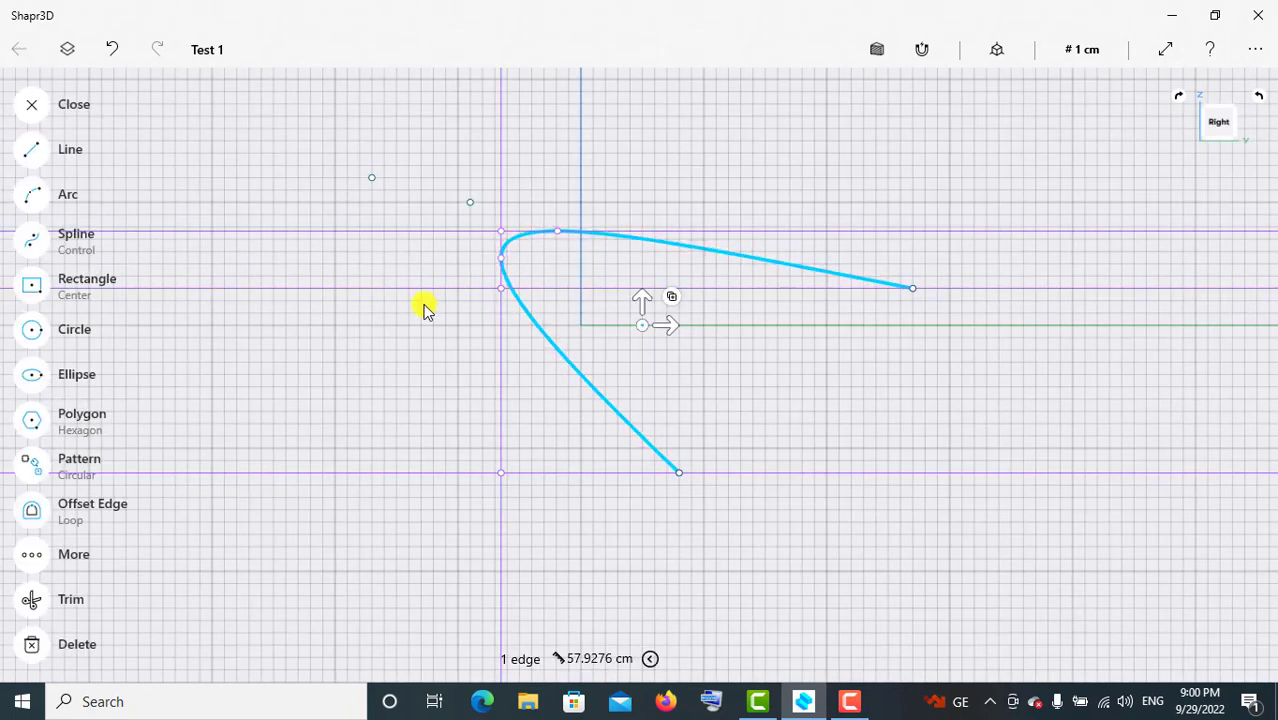
key(Delete)
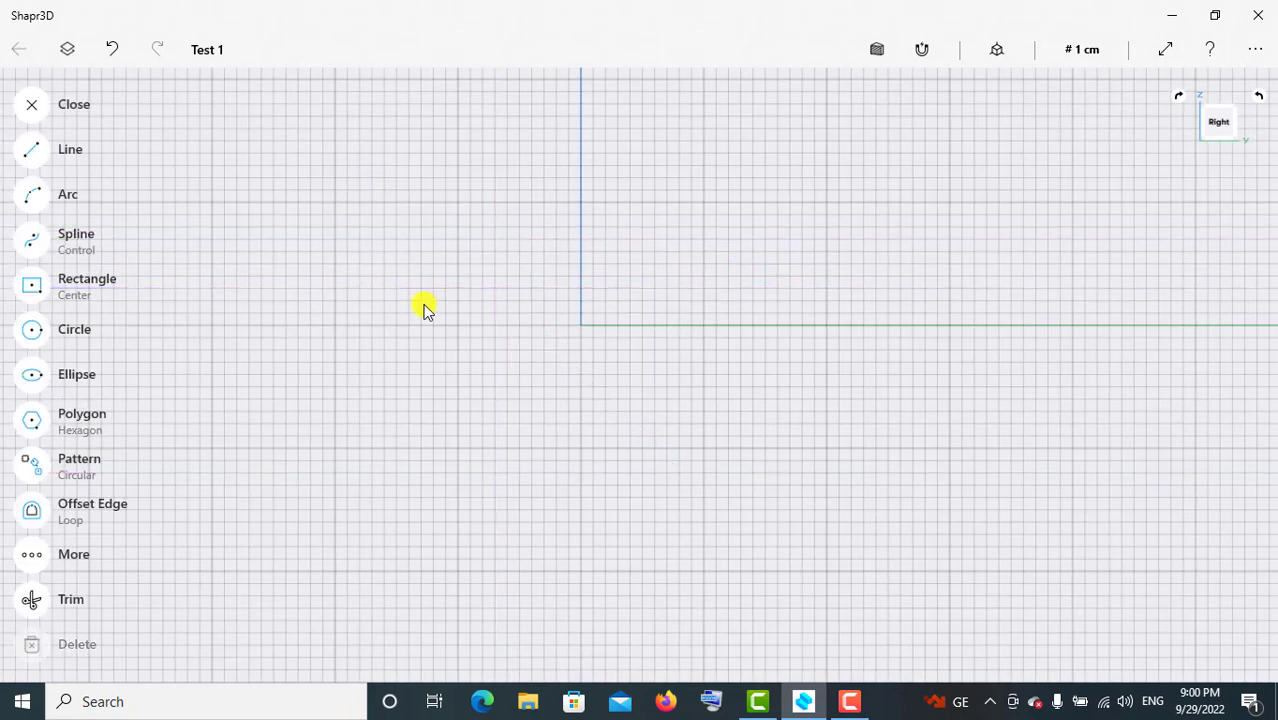
Draw a closed Fit-type spline through four points around the origin, with one point above the Y axis and three below it.
click(31, 243)
click(82, 251)
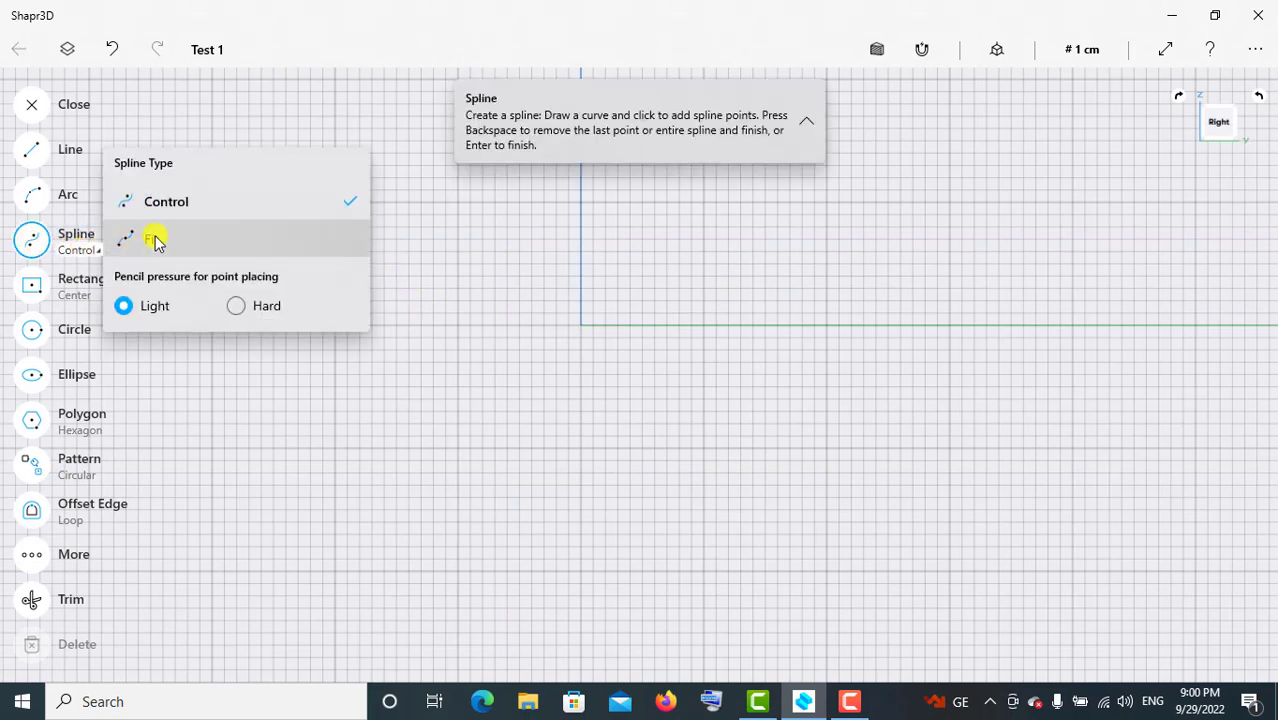
click(164, 246)
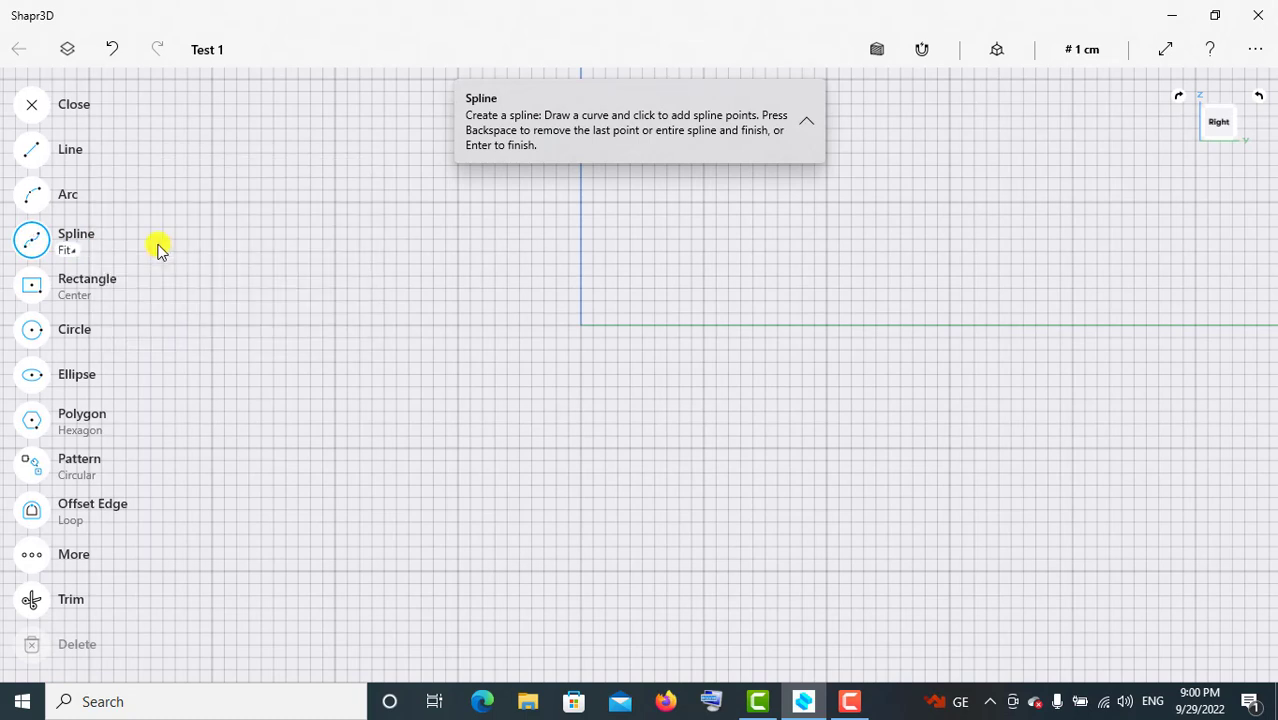
click(346, 460)
click(680, 215)
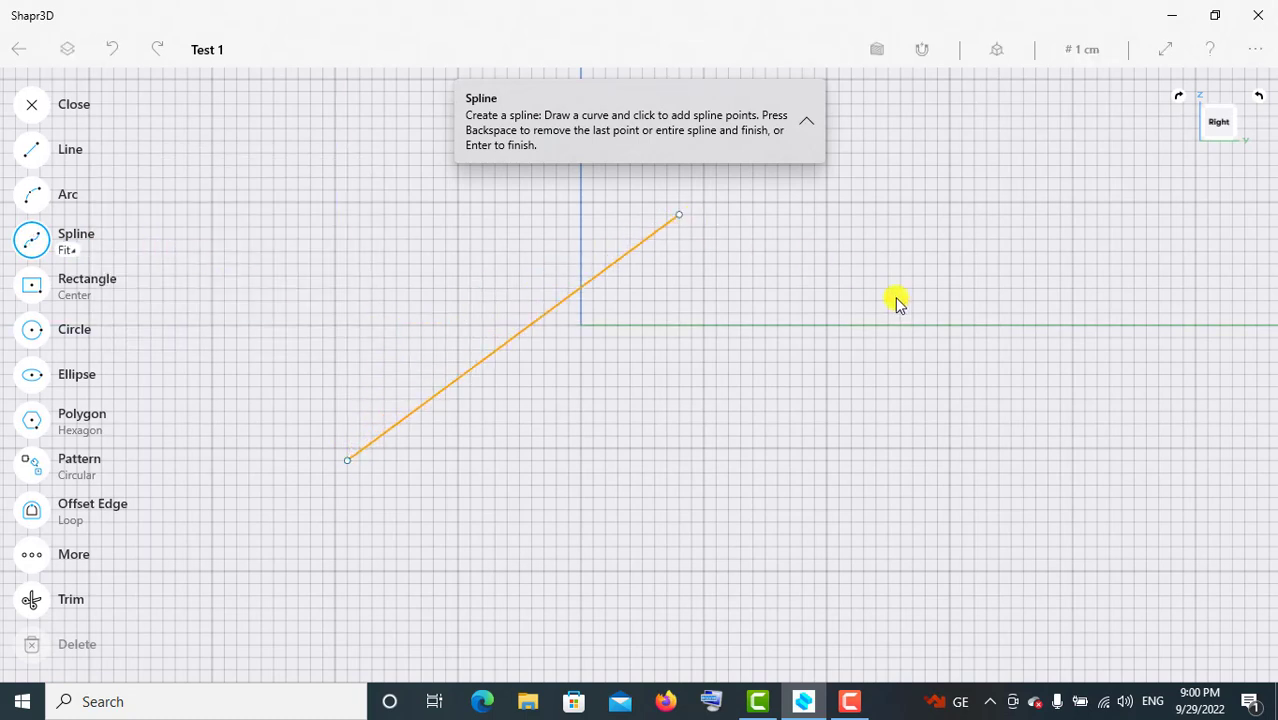
click(1036, 497)
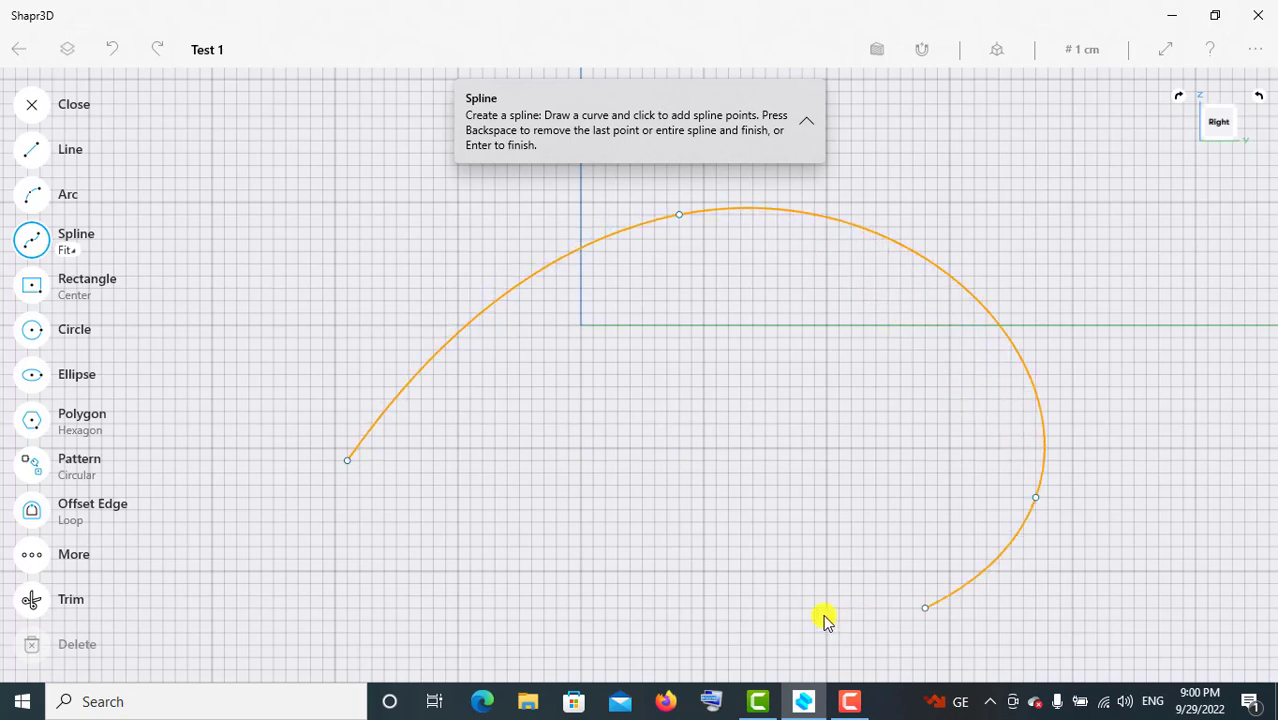
click(690, 620)
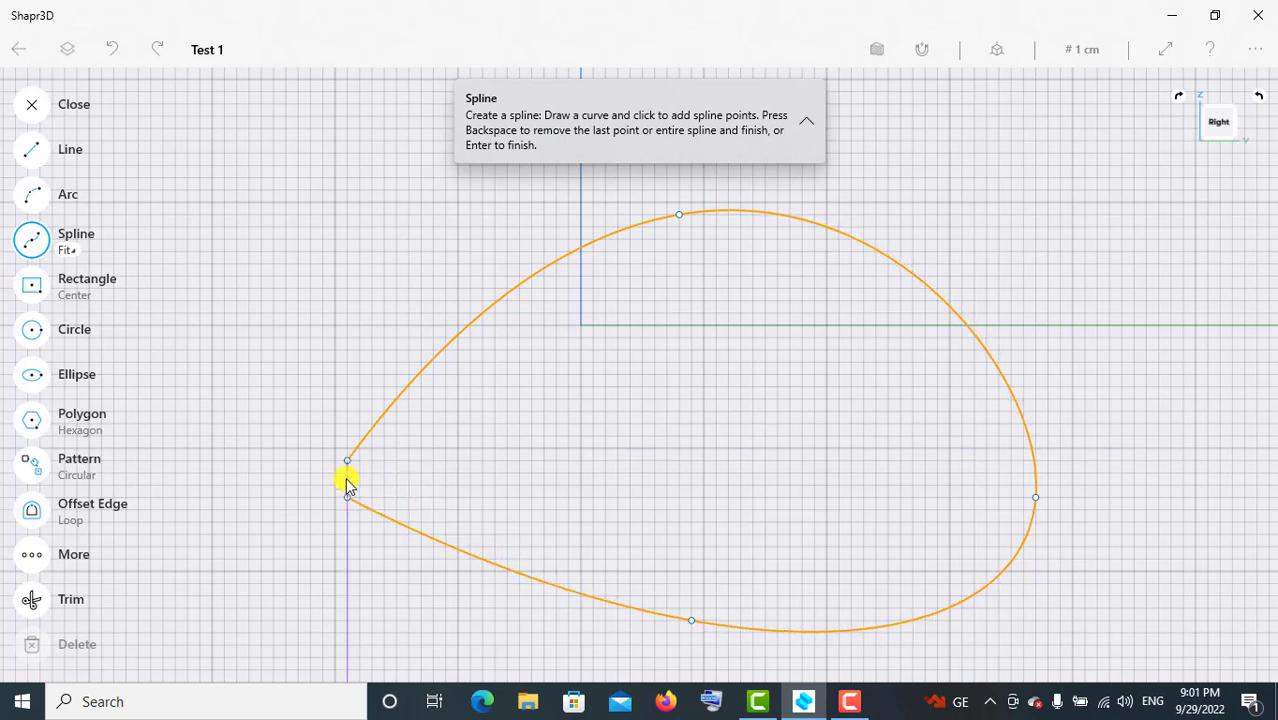
click(348, 462)
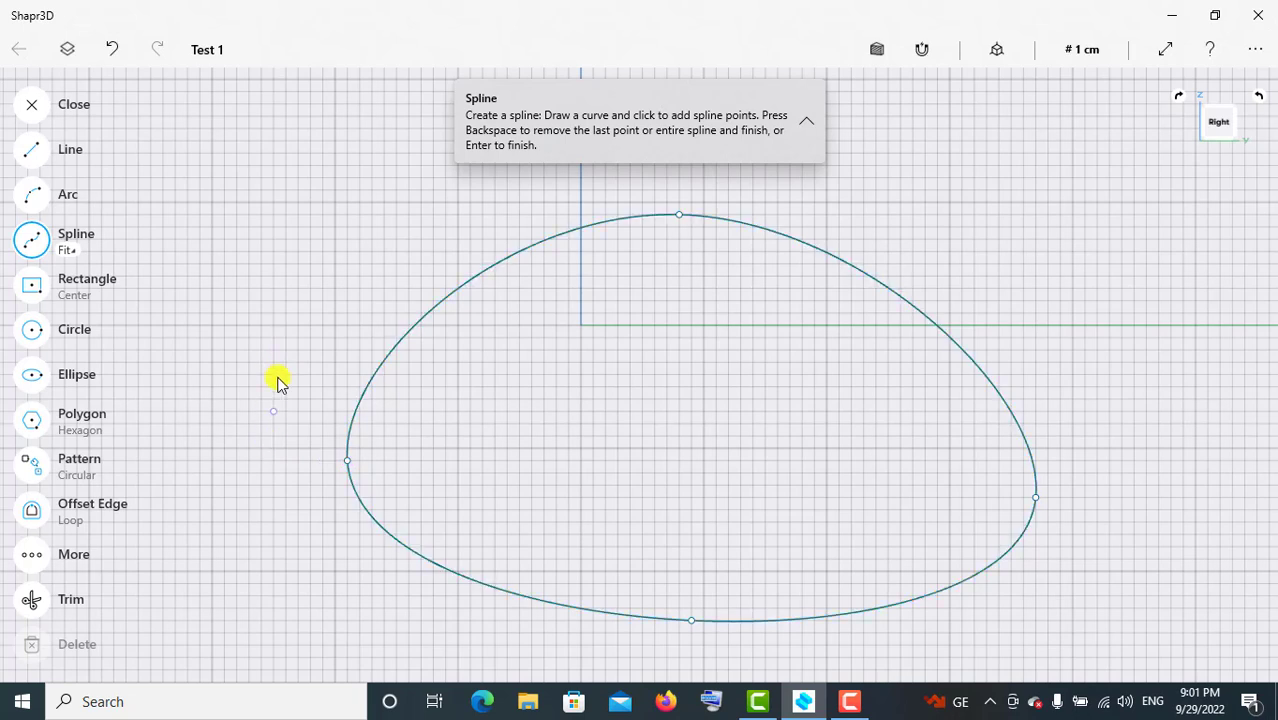
click(31, 239)
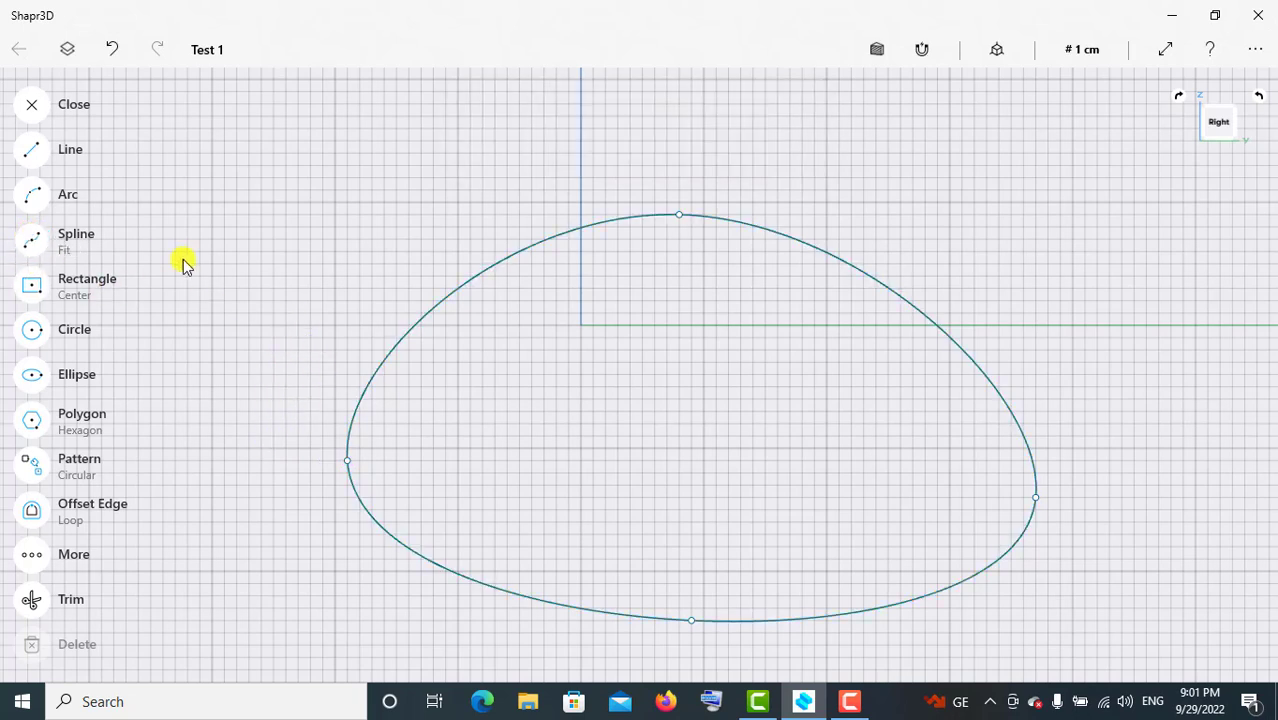
Move the spline's top point about eight grid squares up and three right, then tilt its tangent upward toward positive Y.
click(680, 214)
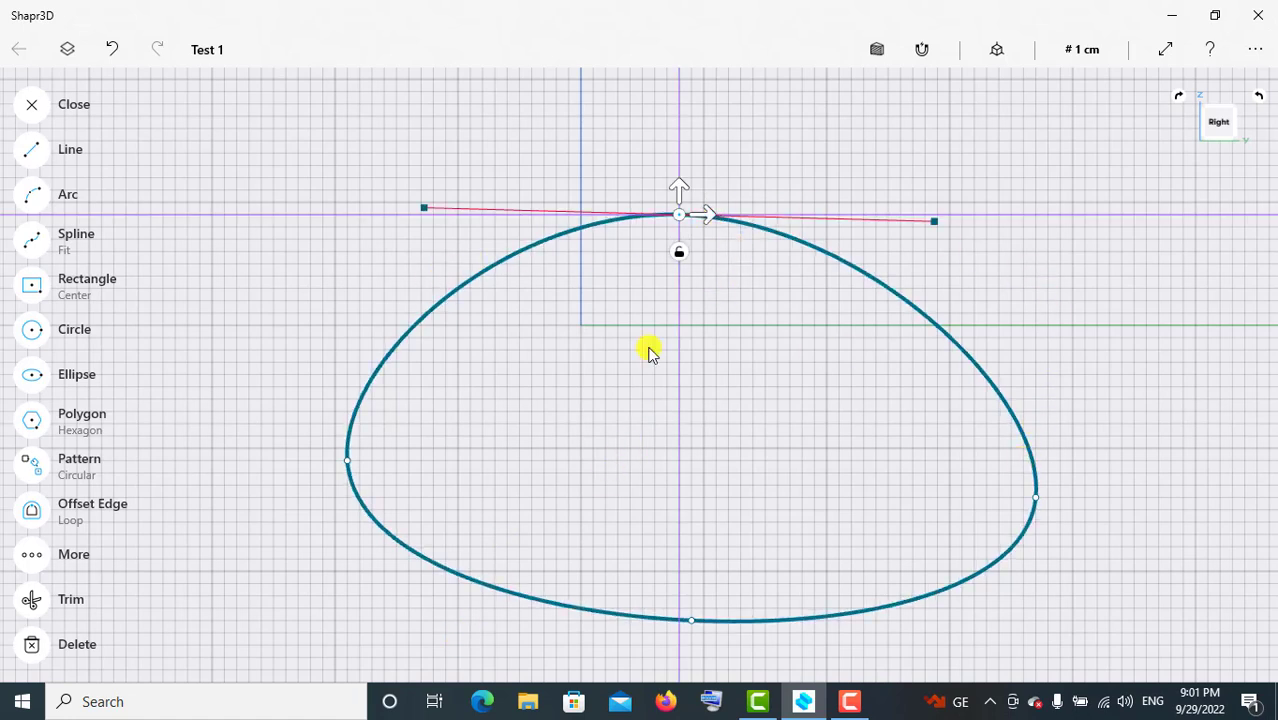
drag(679, 194, 757, 172)
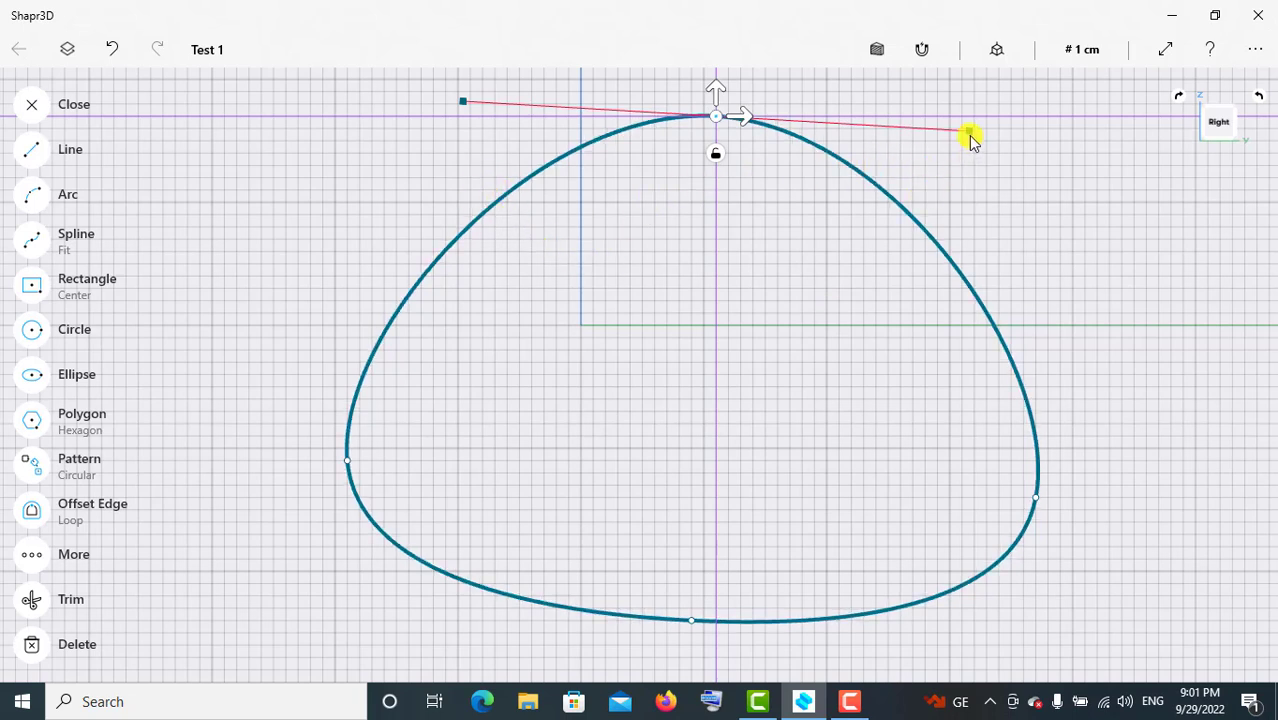
drag(968, 134, 925, 129)
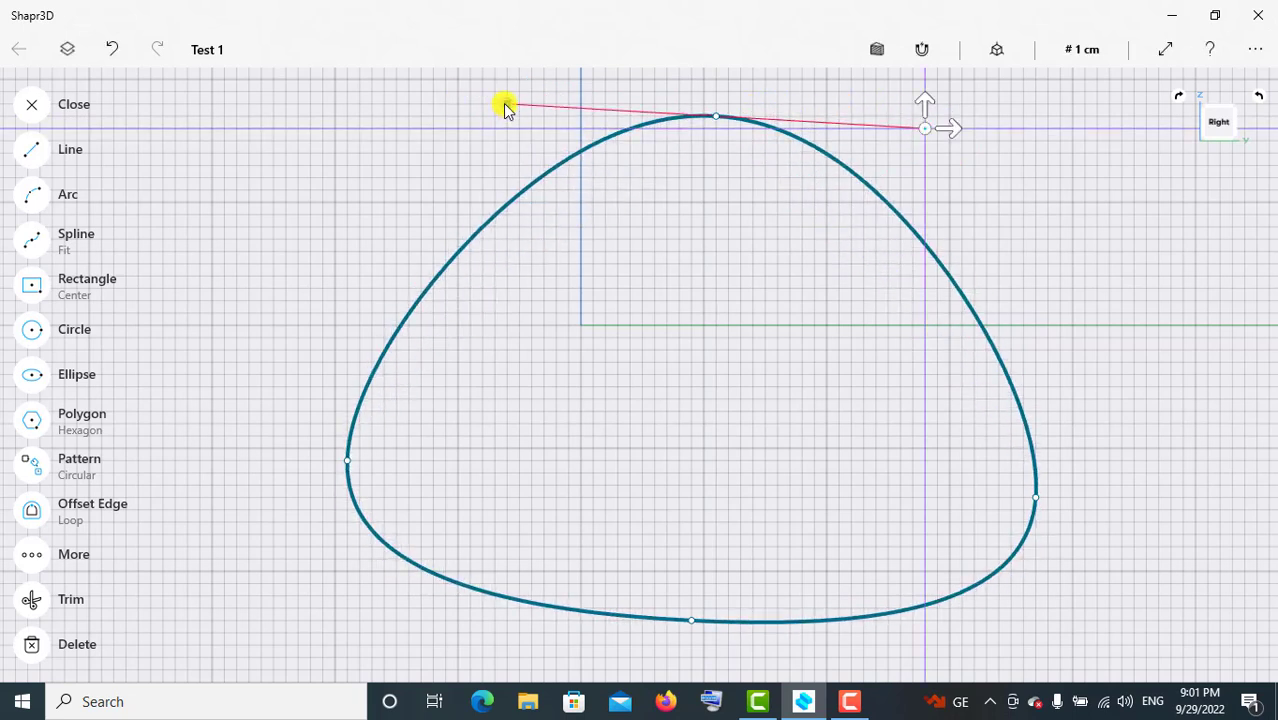
drag(505, 106, 470, 152)
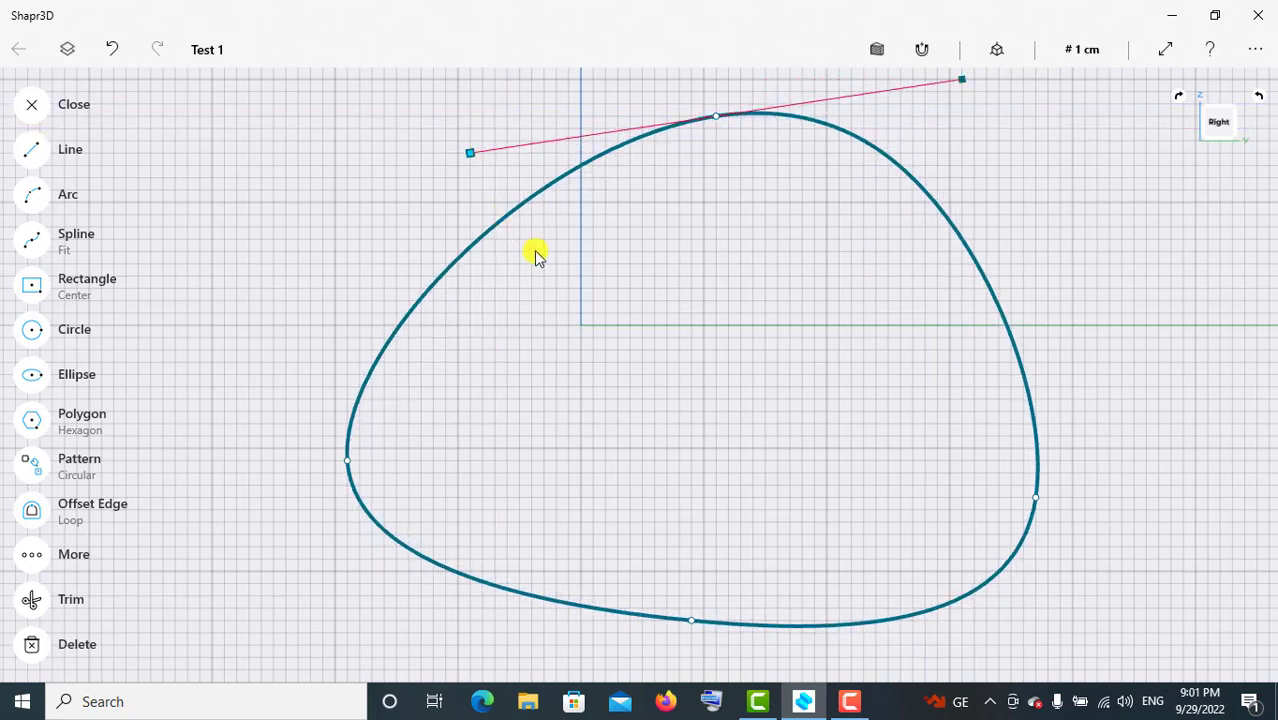
Move the spline's rightmost point slightly outward and up, then shorten and tilt its tangent handles to sharpen the curve there.
click(1034, 500)
drag(1034, 500, 1072, 485)
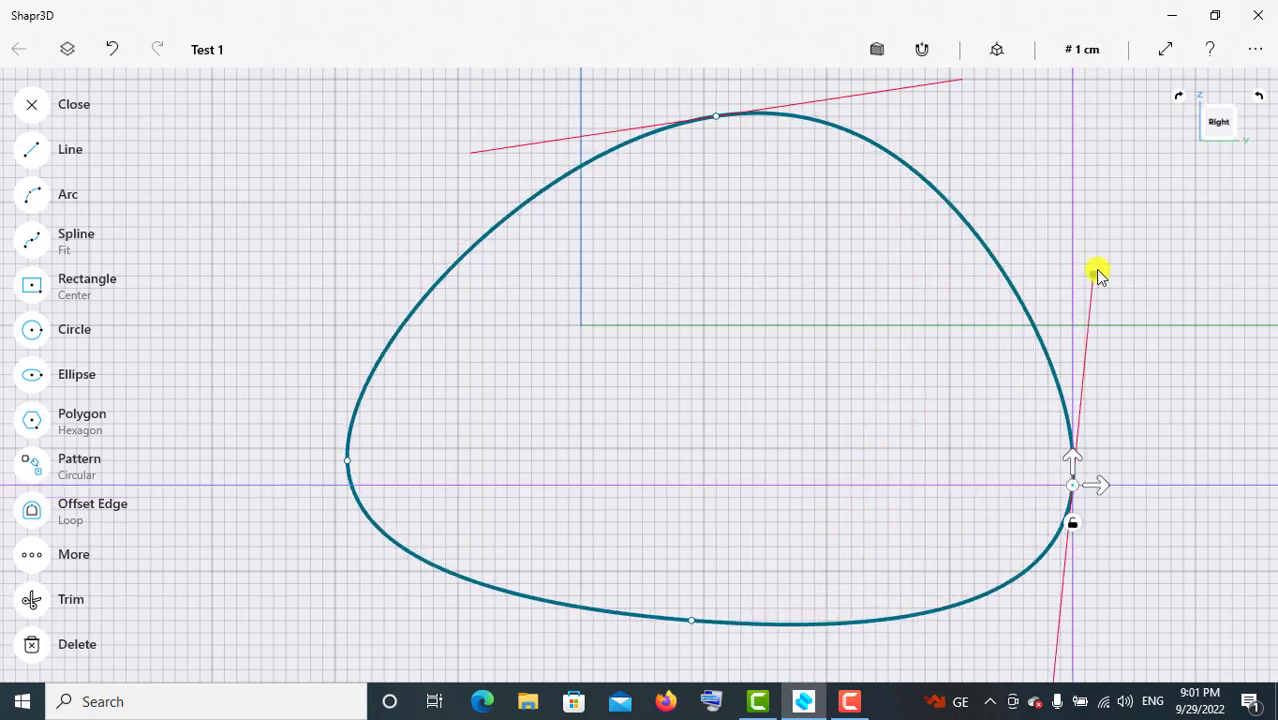
drag(1094, 278, 1146, 374)
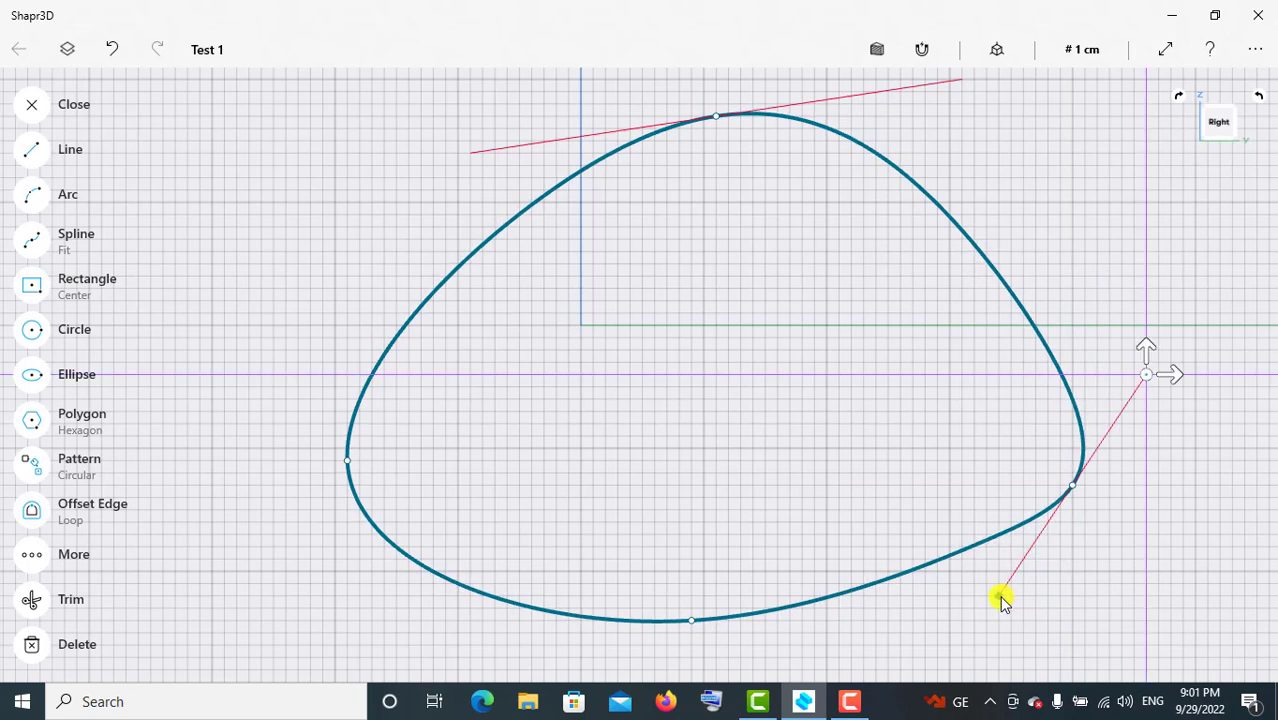
drag(998, 596, 876, 461)
drag(922, 575, 1047, 583)
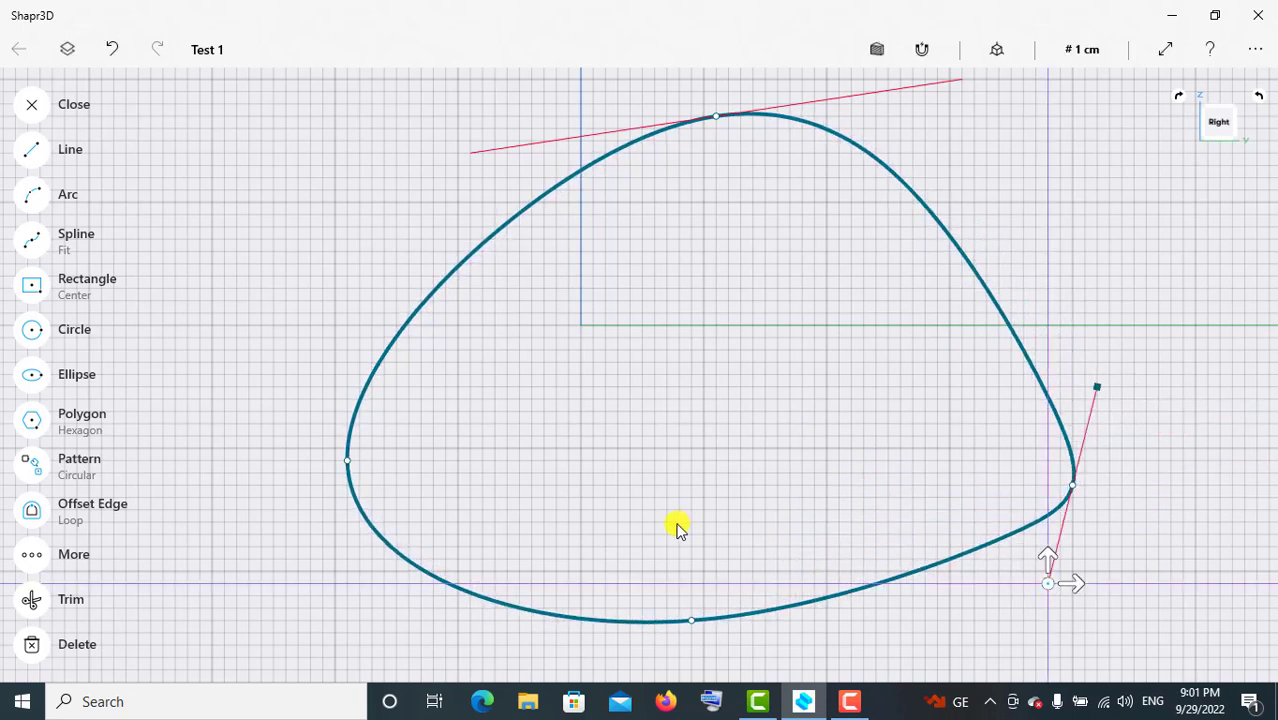
Exit the sketch, switch to the default 3D view and orbit around the closed spline profile.
click(28, 102)
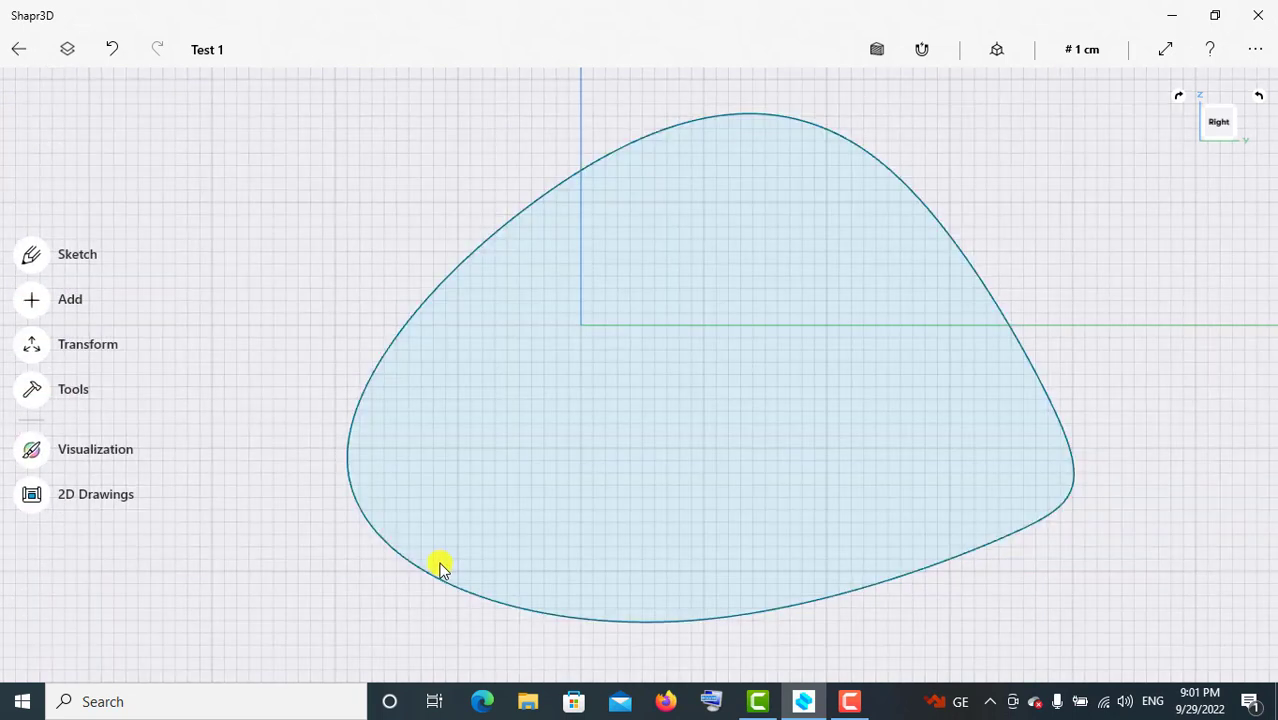
click(997, 52)
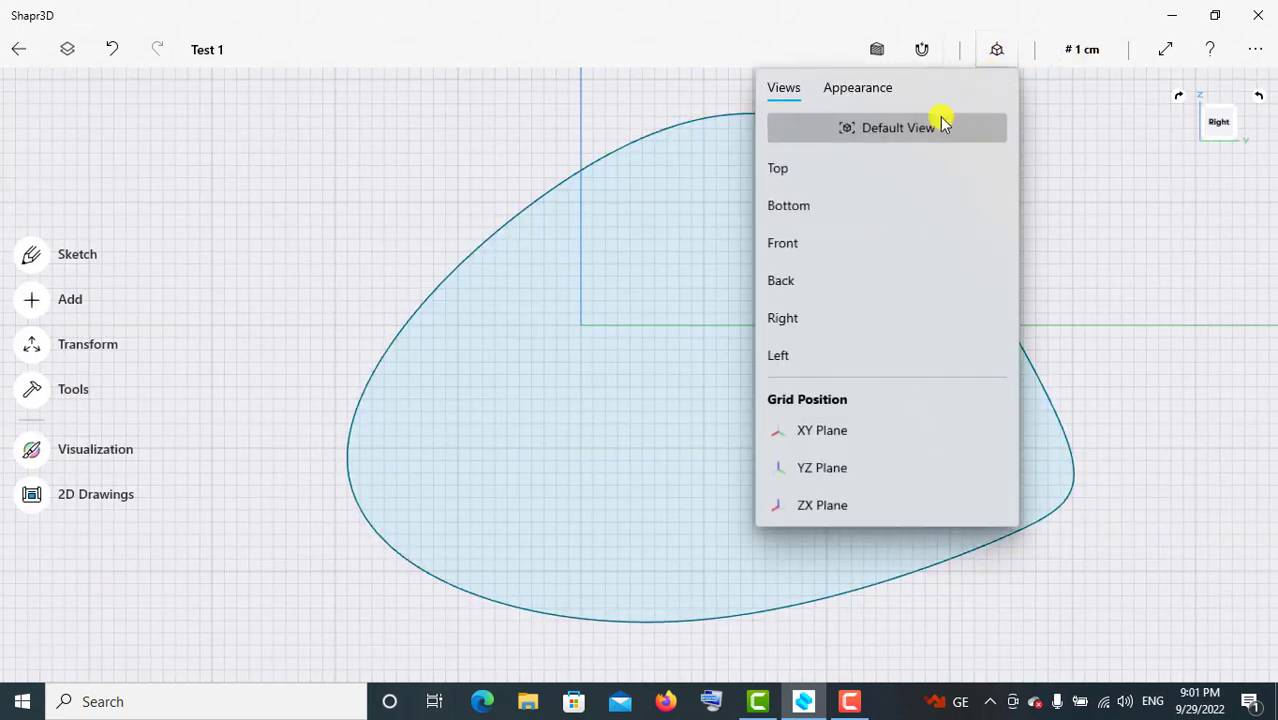
click(890, 130)
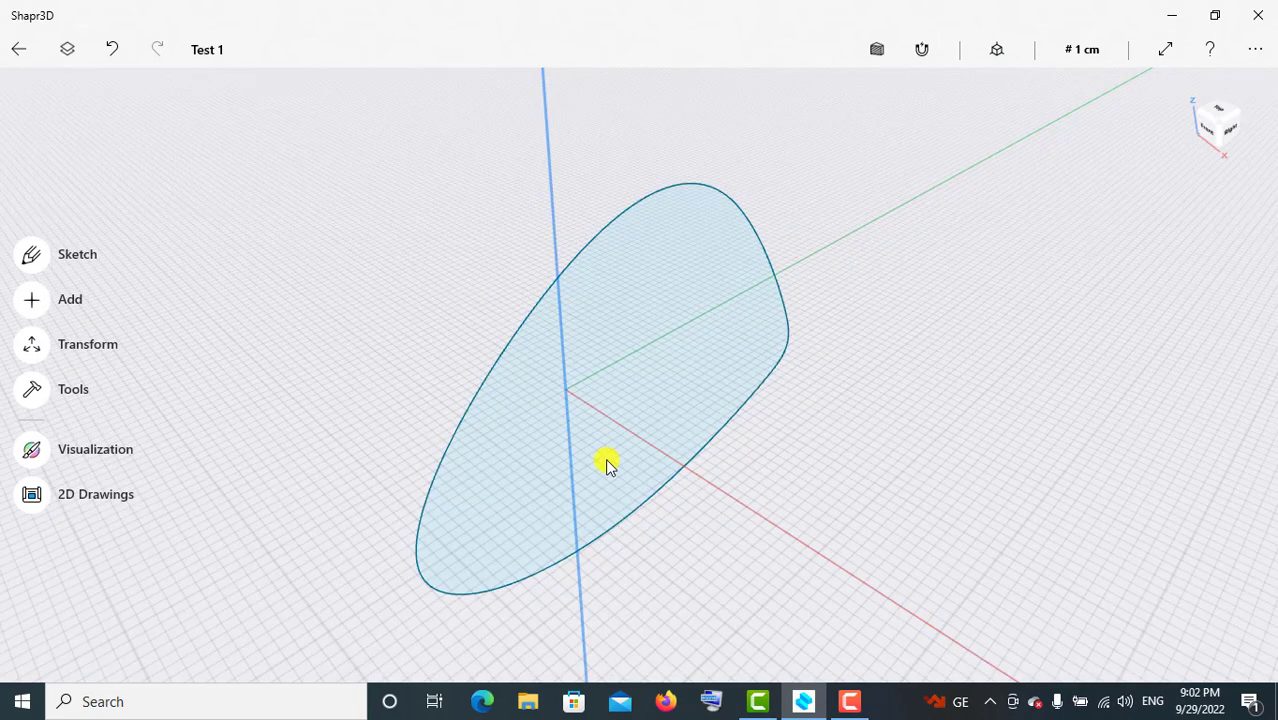
right_drag(950, 362, 842, 360)
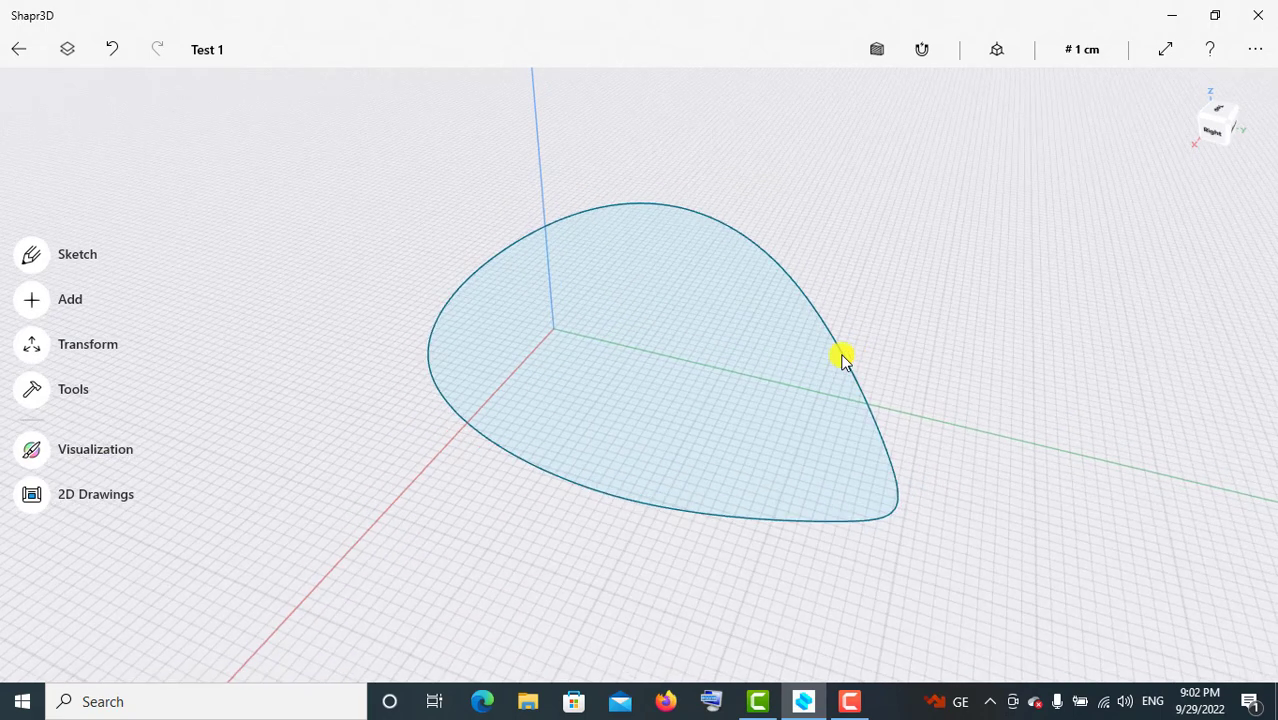